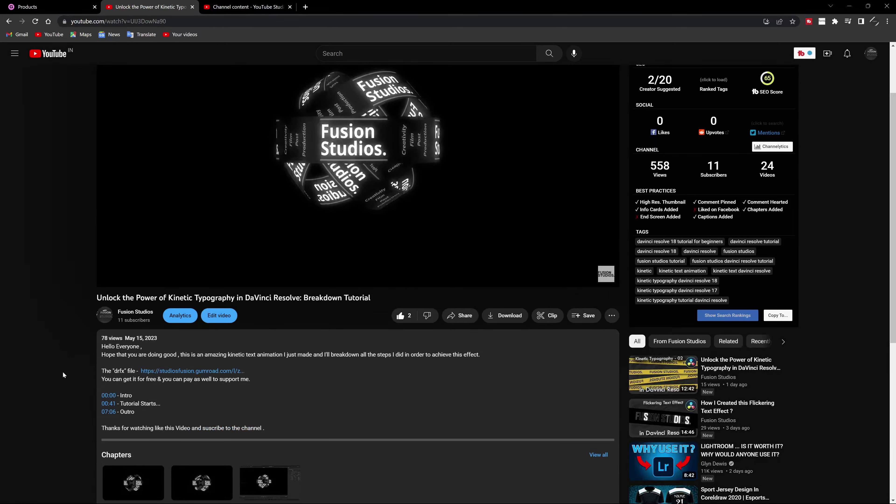
# - Review the kinetic typography video's description, chapters and comments, including the link to the "drfx" file
pyautogui.scroll(-3, 172, 337)
pyautogui.scroll(-5, 172, 336)
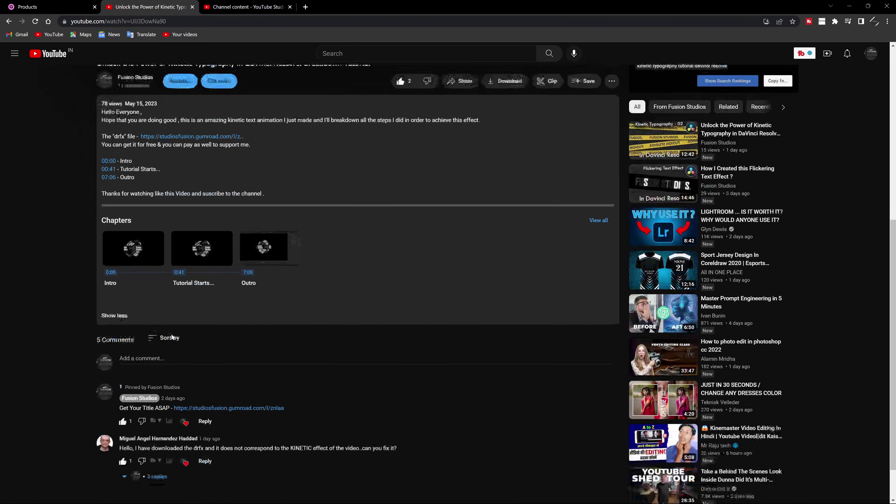
pyautogui.scroll(4, 218, 403)
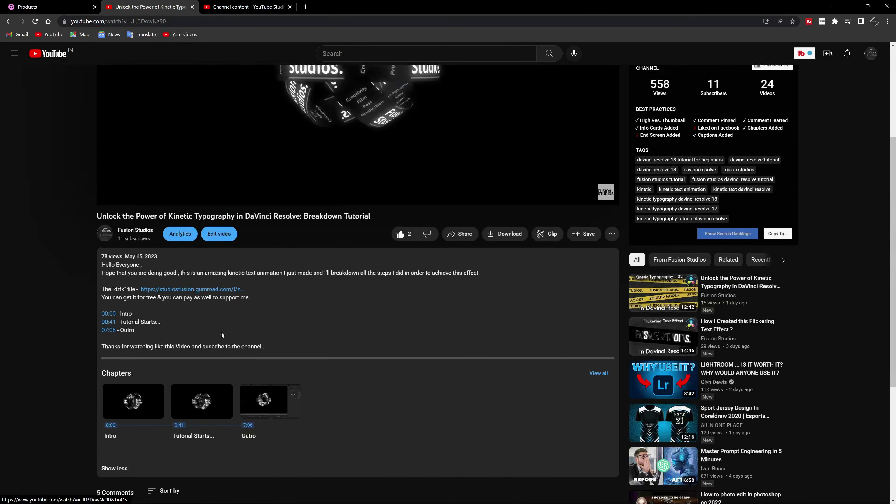
pyautogui.click(220, 296)
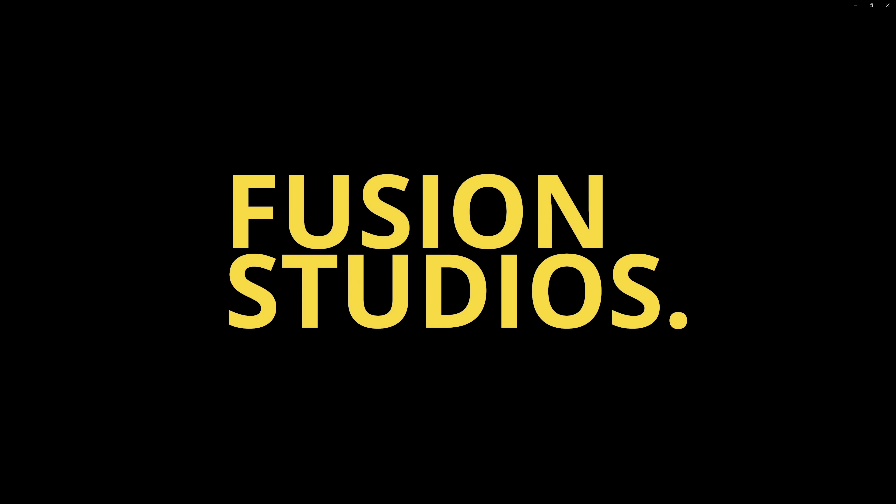
# - Start playing the timeline in DaVinci Resolve and put the workspace into full screen window mode
pyautogui.moveTo(484, 414)
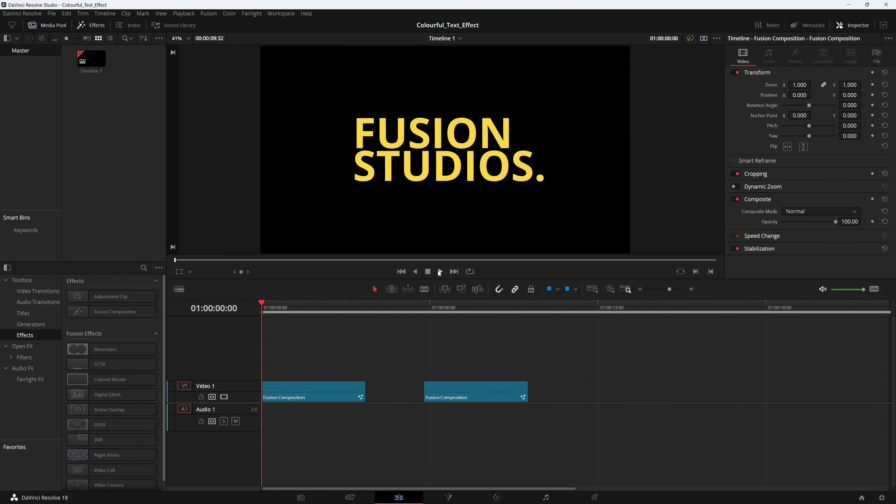
pyautogui.click(439, 271)
pyautogui.click(279, 15)
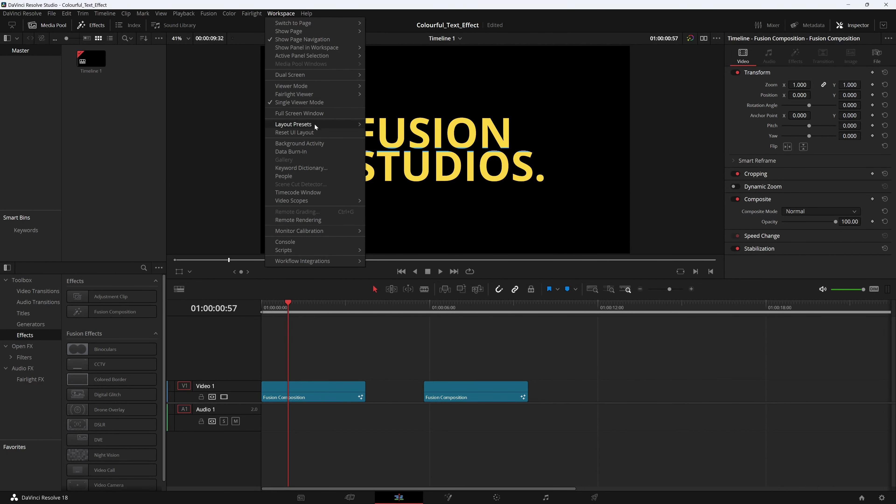
pyautogui.click(314, 114)
# - Preview the first Fusion composition and scrub the playhead into the second one at 01:00:08:20
pyautogui.click(440, 269)
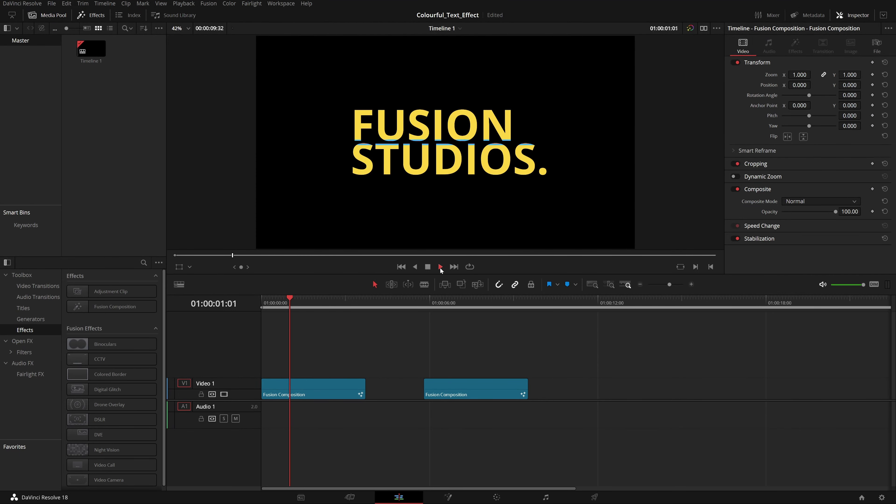
pyautogui.click(429, 270)
pyautogui.moveTo(335, 302)
pyautogui.mouseDown()
pyautogui.moveTo(303, 312)
pyautogui.moveTo(327, 314)
pyautogui.mouseUp()
pyautogui.moveTo(451, 300); pyautogui.dragTo(495, 319)
# - Set the project's timeline resolution to 1920 x 1080 and save the project settings
pyautogui.click(883, 497)
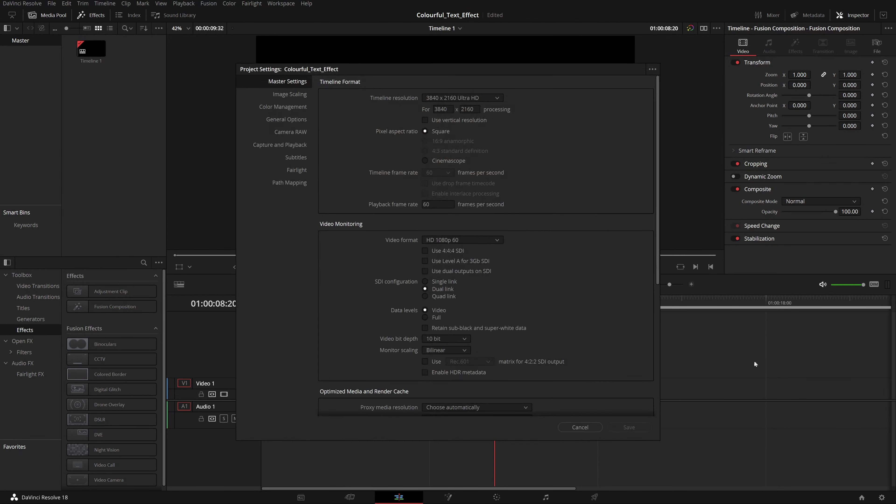
pyautogui.click(484, 98)
pyautogui.click(479, 160)
pyautogui.click(454, 99)
pyautogui.click(453, 99)
pyautogui.click(613, 420)
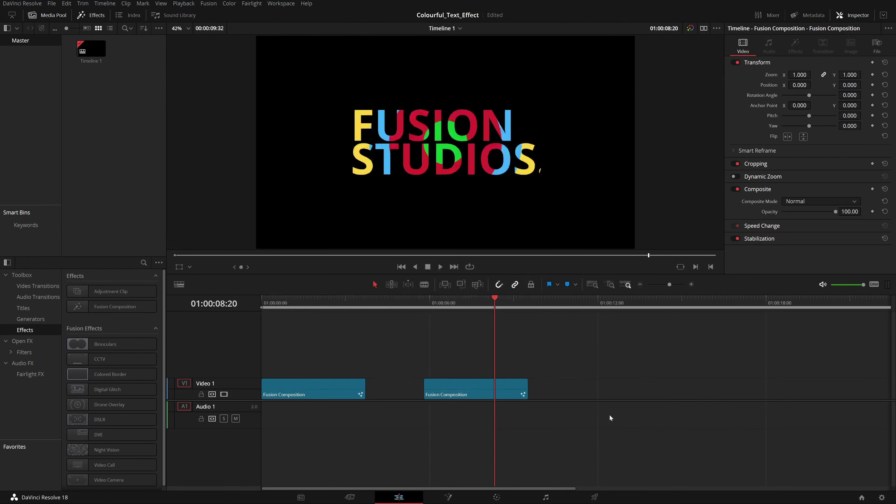
# - Turn on the timeline's render cache with the playhead parked in the gap between the two compositions
pyautogui.moveTo(475, 305); pyautogui.dragTo(375, 305)
pyautogui.click(183, 3)
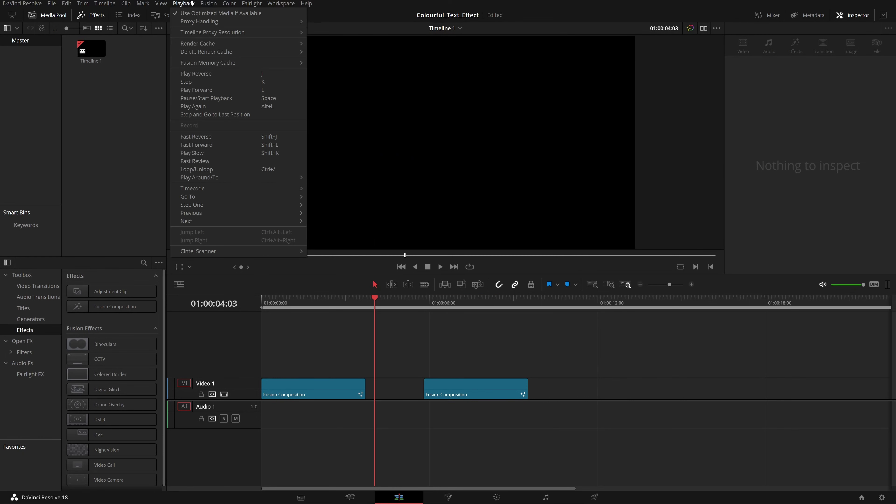
pyautogui.moveTo(209, 45)
pyautogui.click(318, 61)
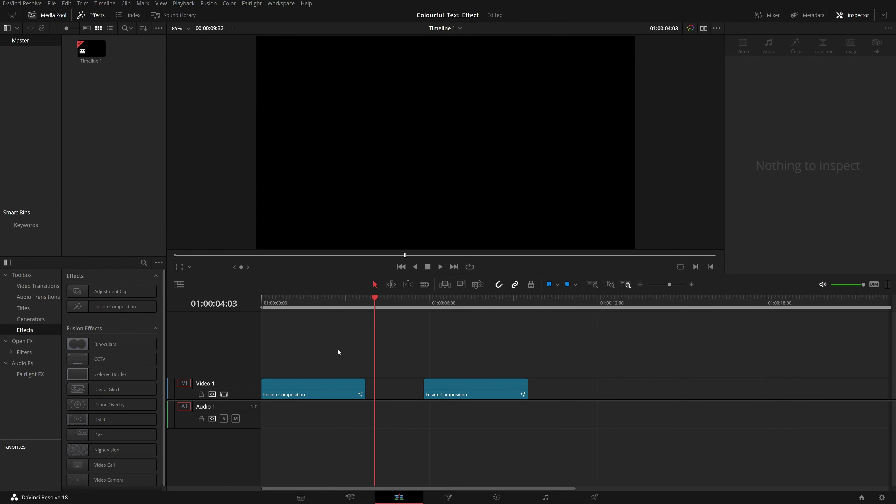
# - Play the timeline from the start to preview both colourful text animations
pyautogui.moveTo(370, 303); pyautogui.dragTo(246, 343)
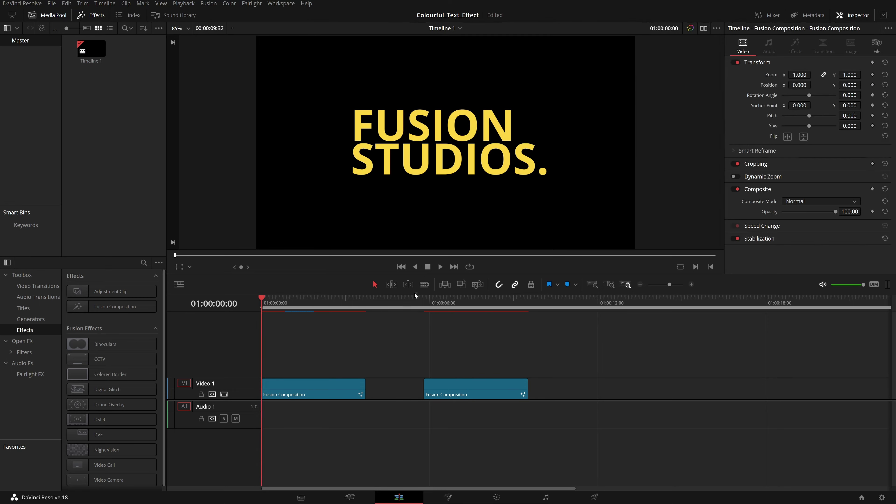
pyautogui.click(440, 266)
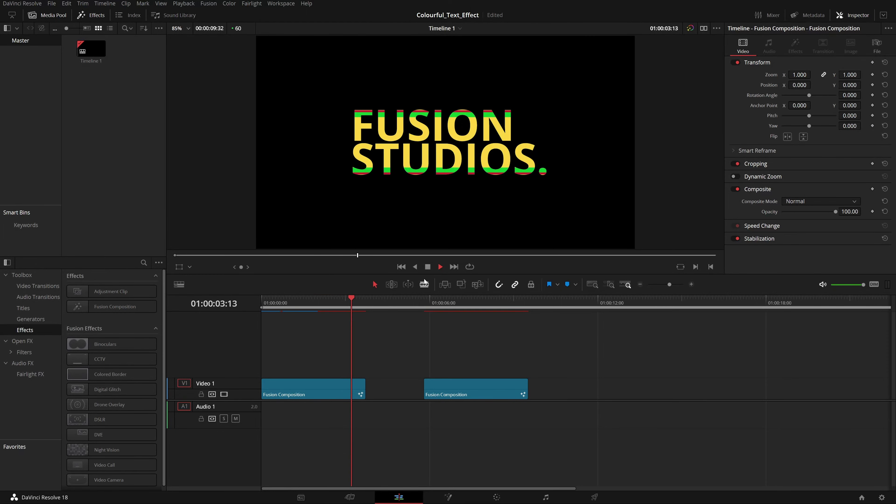
pyautogui.click(431, 268)
pyautogui.moveTo(365, 297); pyautogui.dragTo(246, 348)
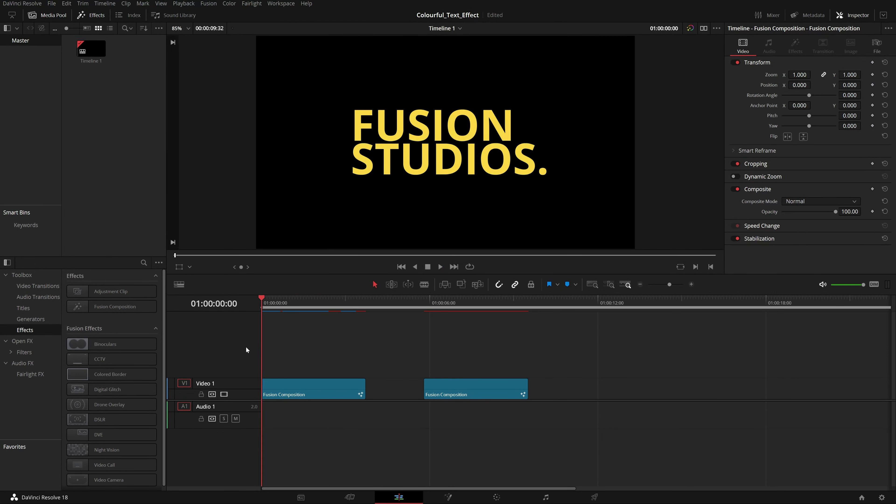
pyautogui.click(441, 267)
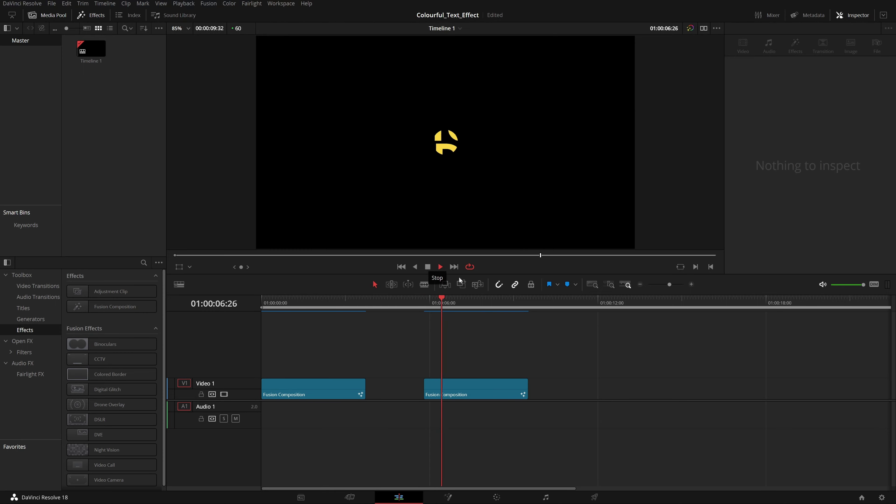
pyautogui.click(428, 267)
# - Park the playhead at 01:00:01:52 and open the first clip's composition on the Fusion page
pyautogui.moveTo(482, 301); pyautogui.dragTo(312, 385)
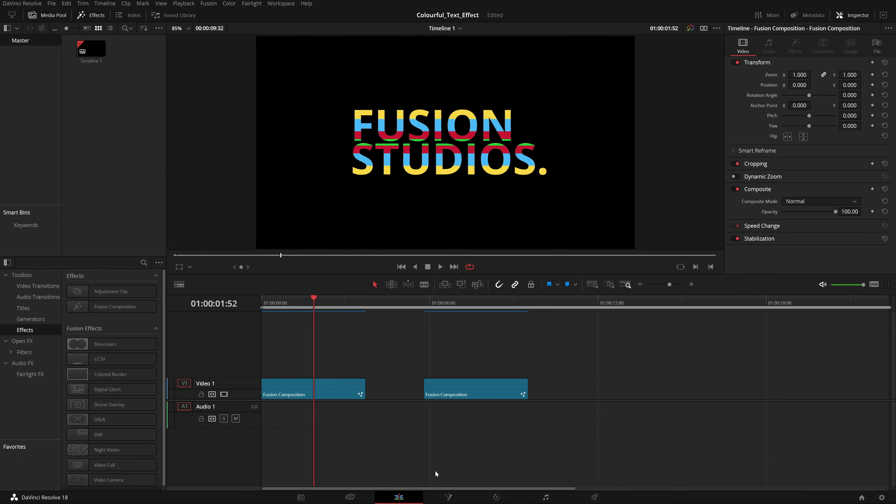
pyautogui.click(447, 498)
pyautogui.moveTo(443, 481); pyautogui.dragTo(459, 350)
pyautogui.moveTo(424, 385); pyautogui.dragTo(438, 473)
pyautogui.click(501, 410)
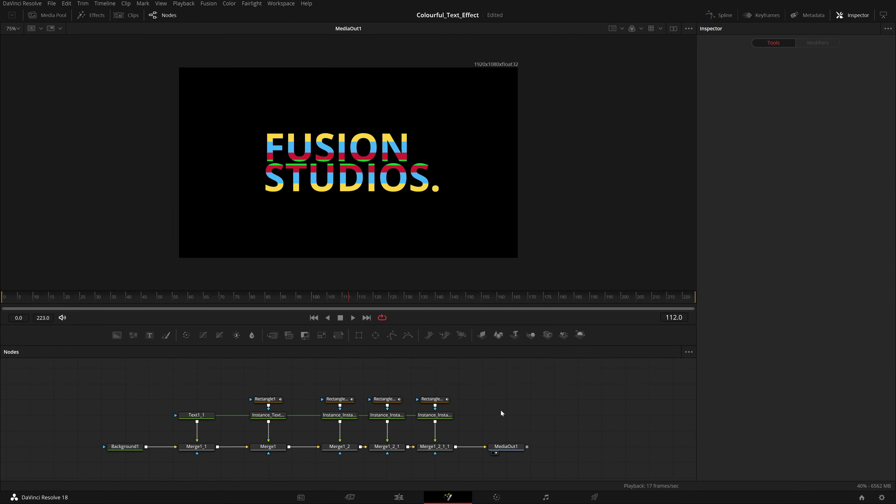
# - Examine the composition's node tree and the settings of its instanced text nodes
pyautogui.moveTo(563, 463); pyautogui.dragTo(1, 350)
pyautogui.moveTo(423, 351); pyautogui.dragTo(447, 379)
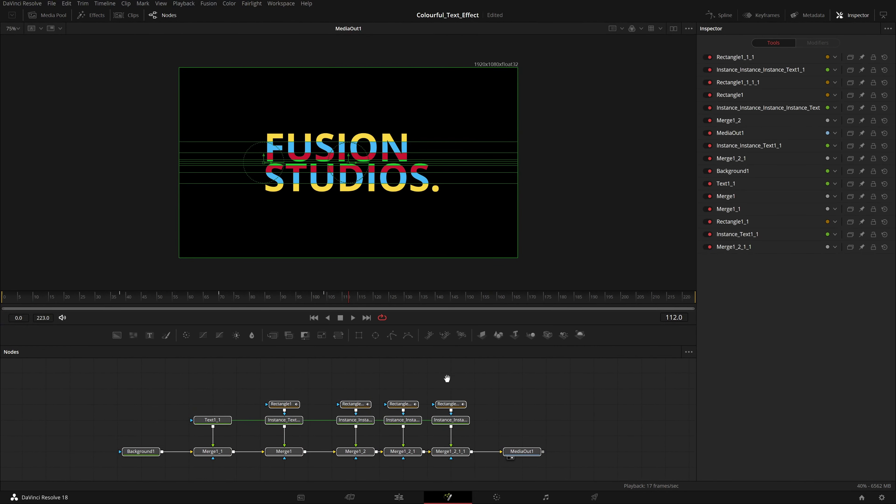
pyautogui.click(445, 421)
pyautogui.click(403, 421)
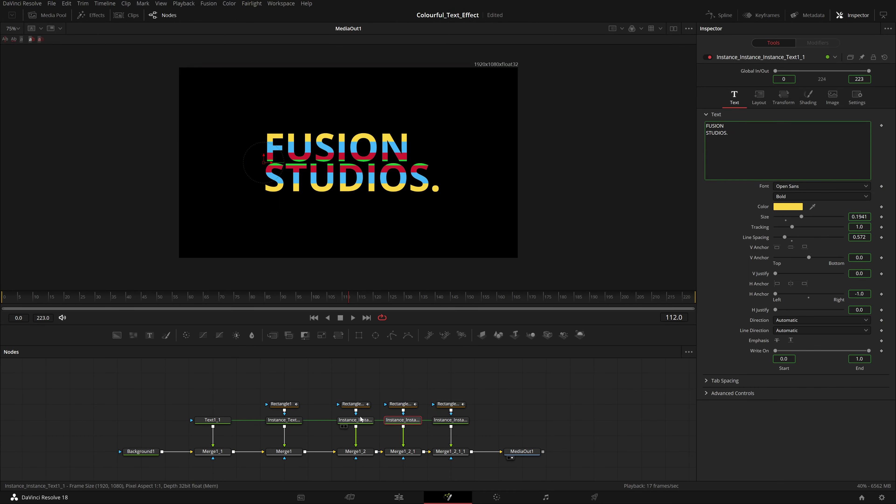
pyautogui.click(356, 420)
pyautogui.click(300, 422)
# - Disable all nodes of the composition, from Background1 through the texts, masks and merges to MediaOut1
pyautogui.moveTo(267, 397); pyautogui.dragTo(485, 424)
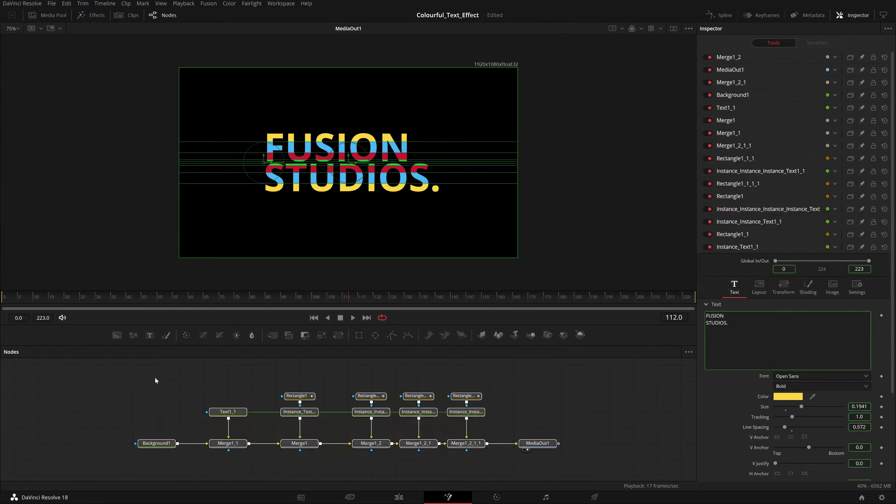
pyautogui.click(708, 246)
pyautogui.click(709, 234)
pyautogui.click(709, 221)
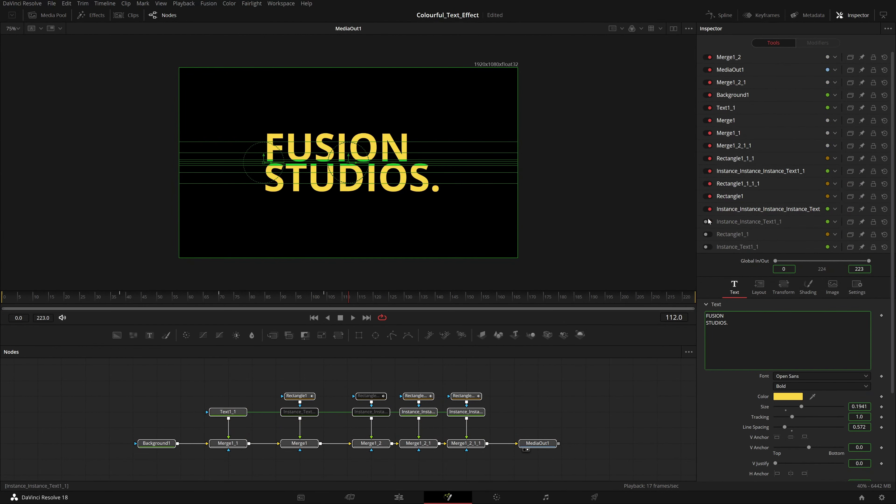
pyautogui.click(708, 209)
pyautogui.click(708, 196)
pyautogui.click(708, 183)
pyautogui.click(708, 171)
pyautogui.click(709, 158)
pyautogui.click(709, 146)
pyautogui.click(708, 133)
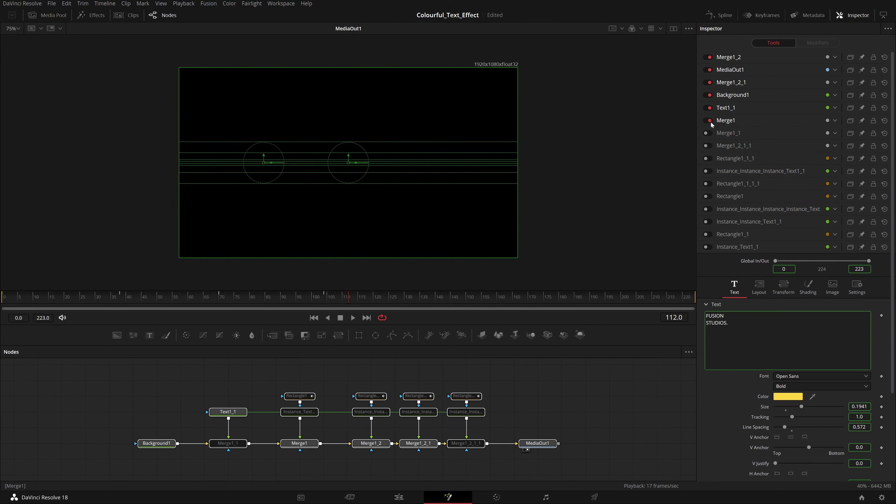
pyautogui.click(708, 121)
pyautogui.click(708, 108)
pyautogui.click(708, 95)
pyautogui.click(708, 82)
pyautogui.click(708, 69)
pyautogui.click(708, 57)
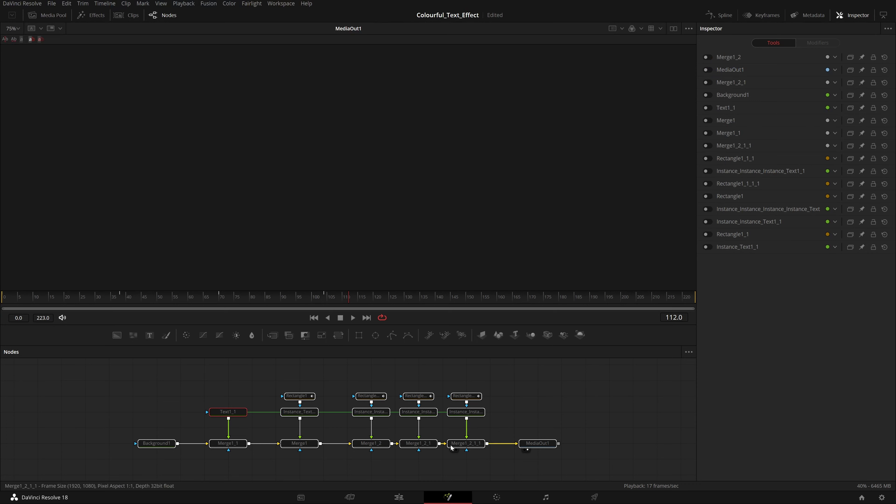
# - Re-enable the Background1, Text1_1 and Merge1_1 nodes and show Merge1_1 in the viewer
pyautogui.moveTo(537, 416); pyautogui.dragTo(543, 405)
pyautogui.click(542, 405)
pyautogui.click(171, 438)
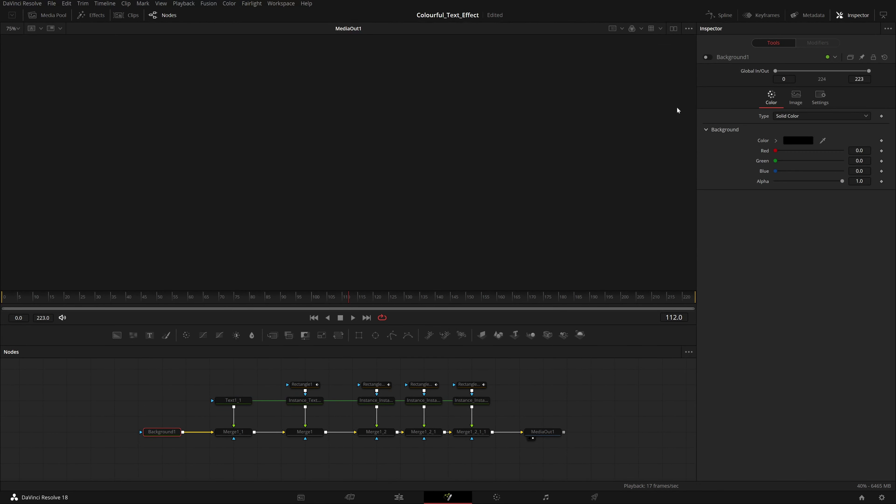
pyautogui.click(233, 400)
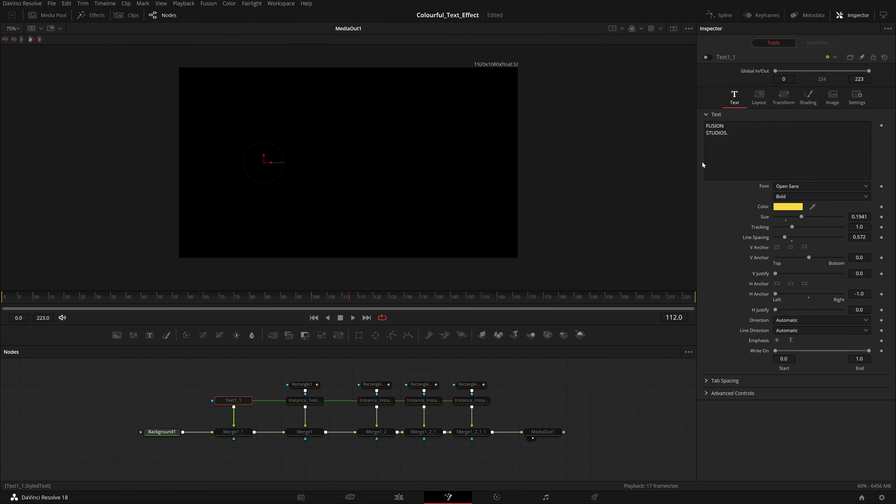
pyautogui.click(233, 432)
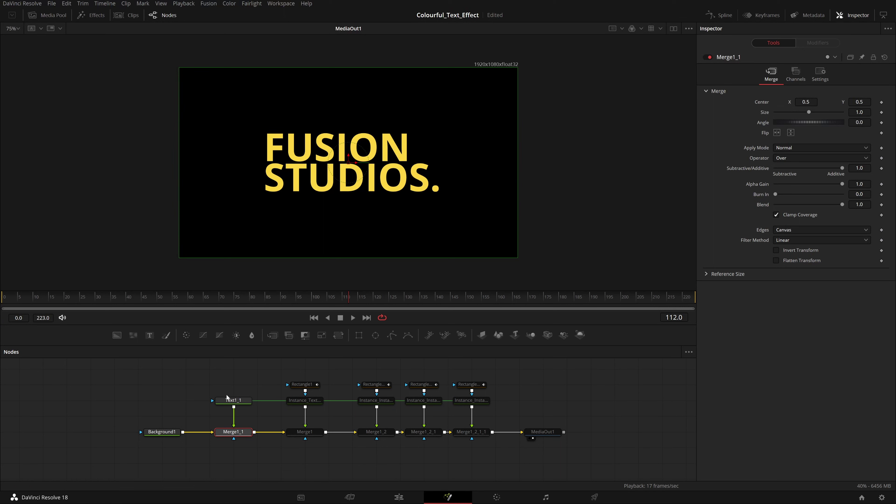
pyautogui.moveTo(236, 434); pyautogui.dragTo(300, 189)
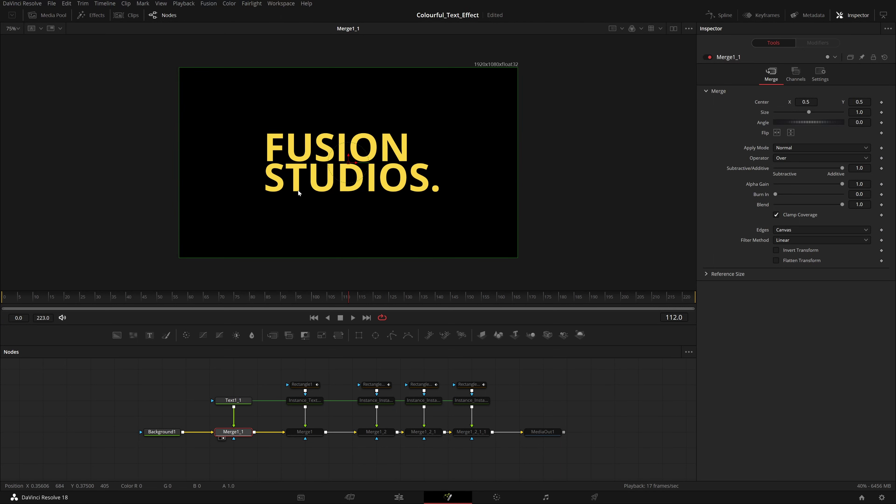
# - Check the text settings of Text1_1, re-enable the Merge1 node, and select Merge1_1
pyautogui.click(298, 192)
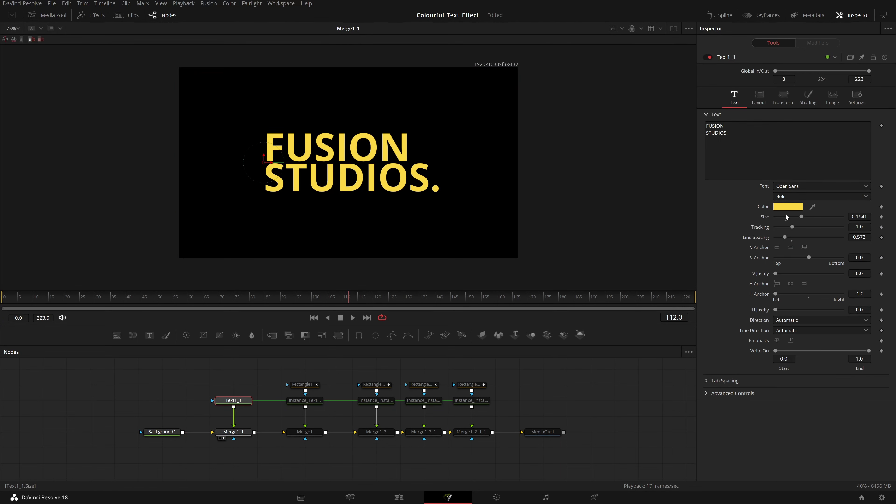
pyautogui.click(305, 432)
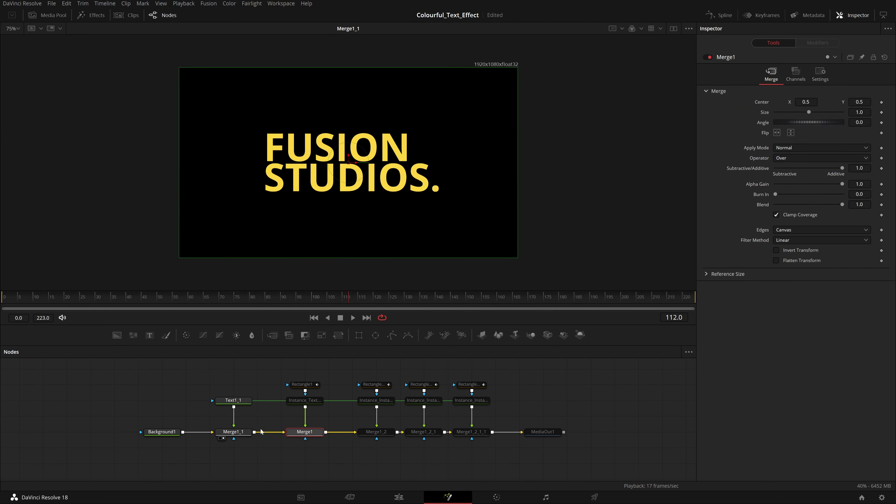
pyautogui.click(244, 434)
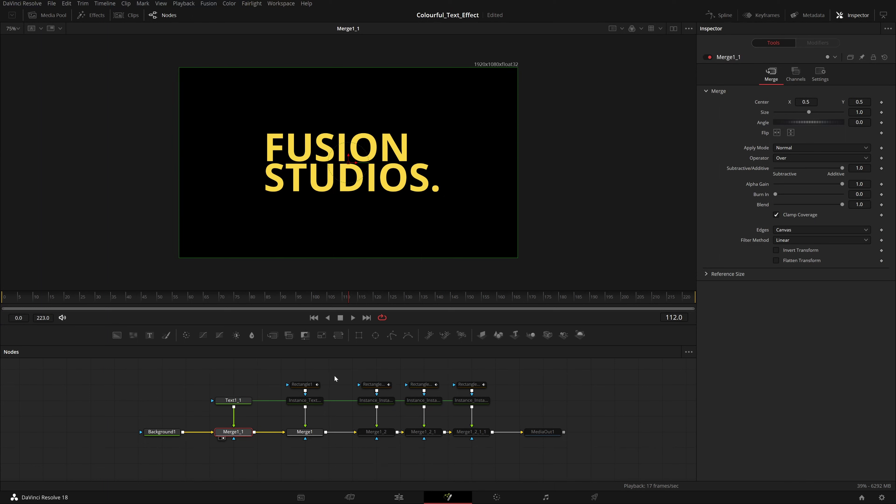
pyautogui.moveTo(290, 372)
pyautogui.mouseDown()
pyautogui.moveTo(360, 388)
pyautogui.moveTo(516, 391)
pyautogui.mouseUp()
pyautogui.click(360, 335)
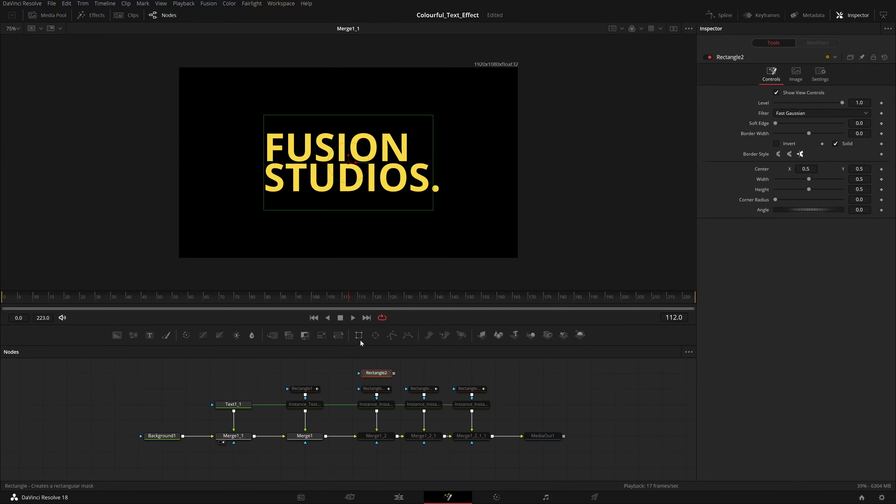
pyautogui.click(375, 335)
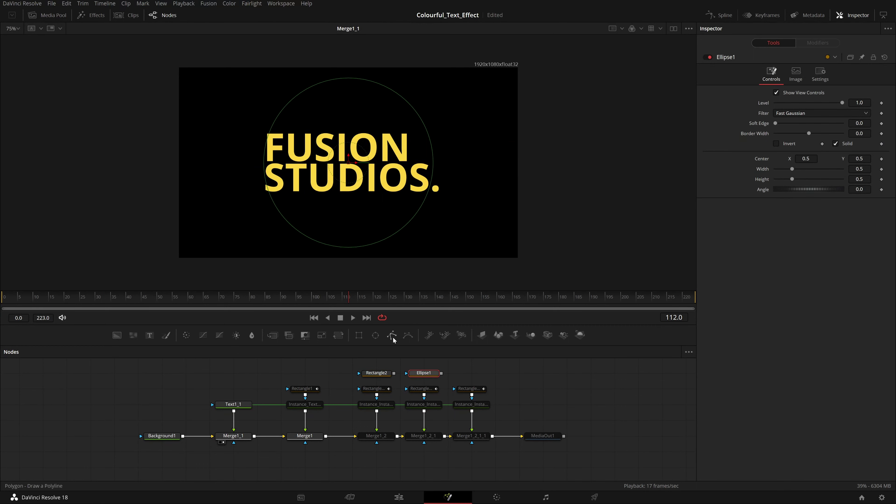
pyautogui.moveTo(437, 371); pyautogui.dragTo(351, 373)
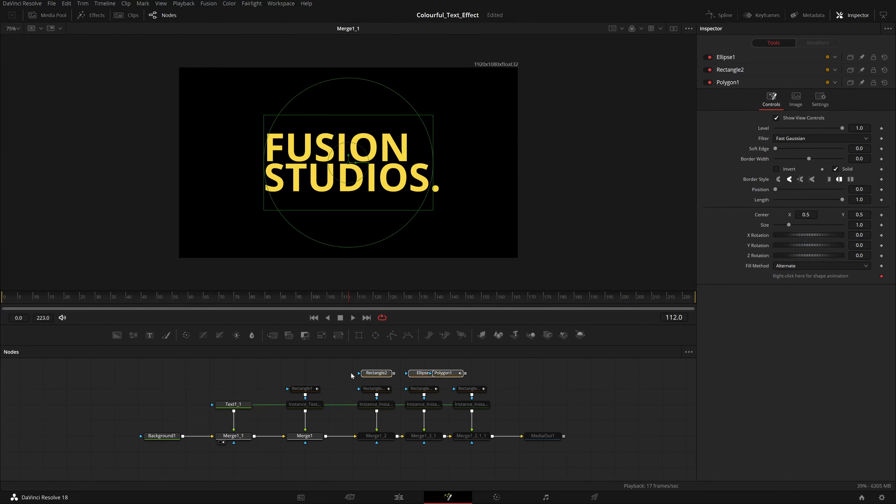
pyautogui.press('Delete')
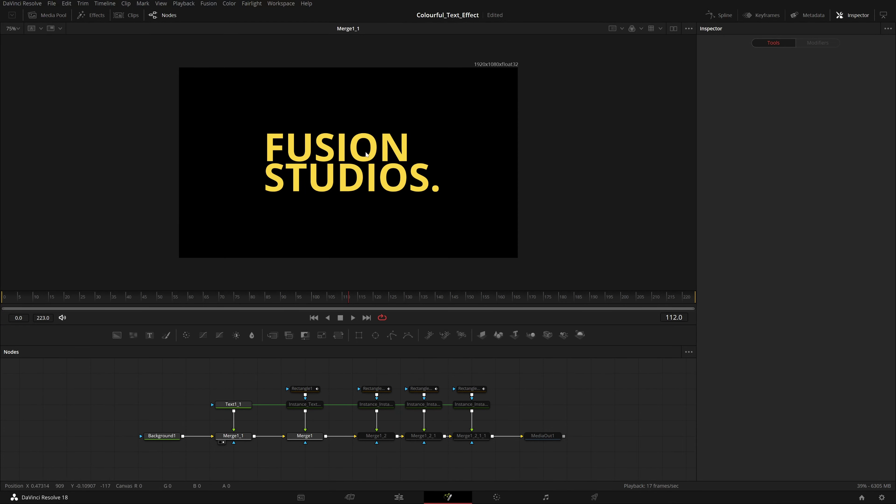
# - Add a Rectangle mask node above Background1 in the node tree and select the Text1_1 node
pyautogui.moveTo(363, 332); pyautogui.dragTo(226, 378)
pyautogui.moveTo(160, 388); pyautogui.dragTo(159, 389)
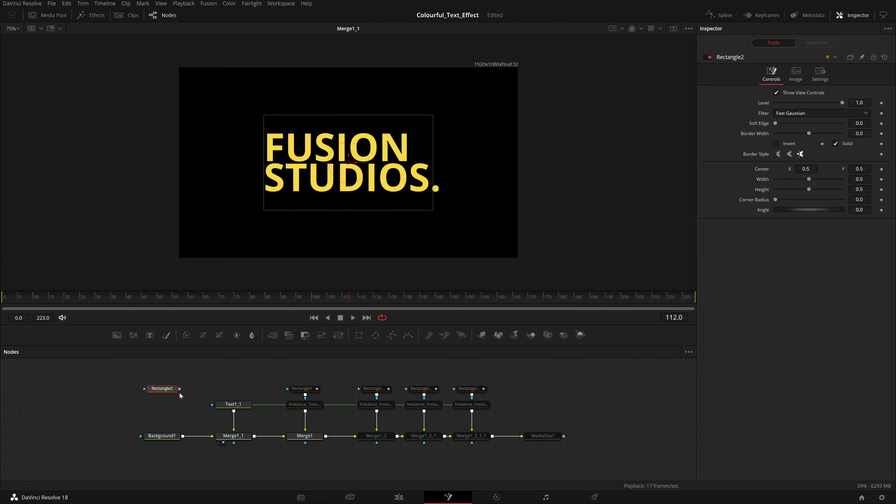
pyautogui.click(225, 405)
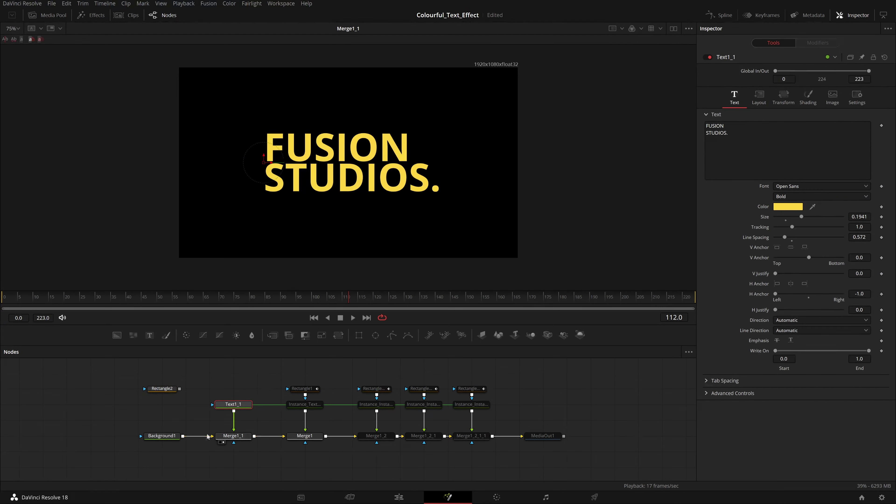
# - Paste a copy of Text1_1 into an empty area of the node tree and place it directly below the Rectangle2 mask
pyautogui.click(113, 417)
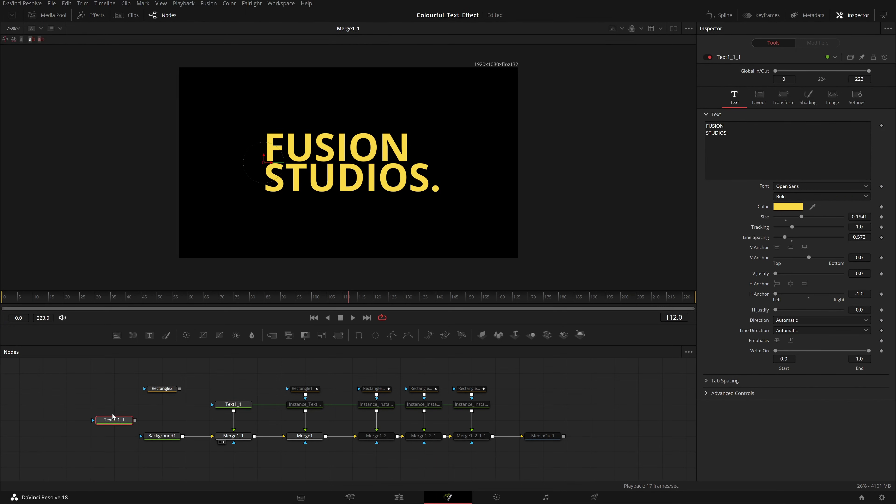
pyautogui.hotkey('ctrl', 'v')
pyautogui.moveTo(113, 423); pyautogui.dragTo(135, 393)
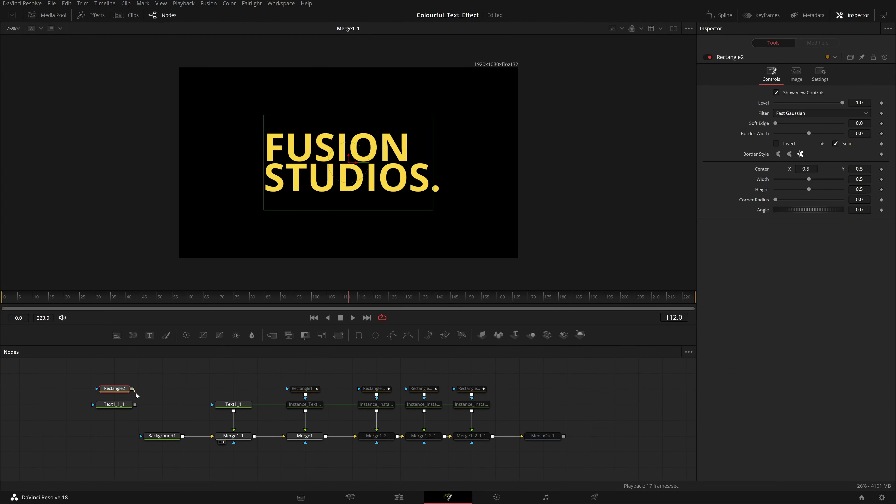
pyautogui.click(120, 414)
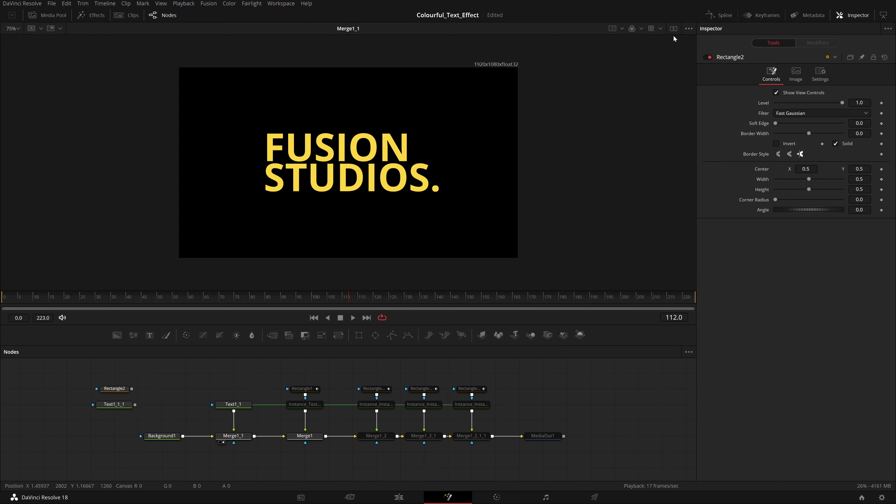
# - Enable the dual viewer, show the pasted Text1_1_1 beside Merge1_1, and select Text1_1_1
pyautogui.click(674, 29)
pyautogui.moveTo(635, 146); pyautogui.dragTo(388, 184)
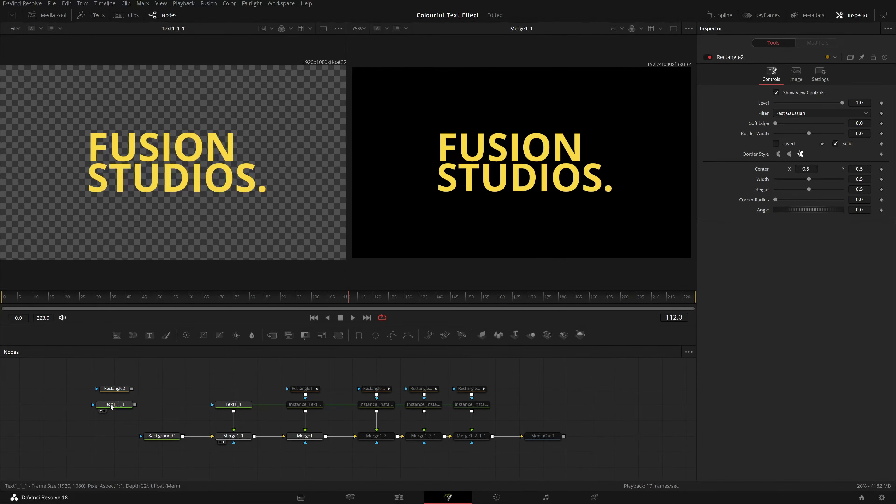
pyautogui.click(110, 406)
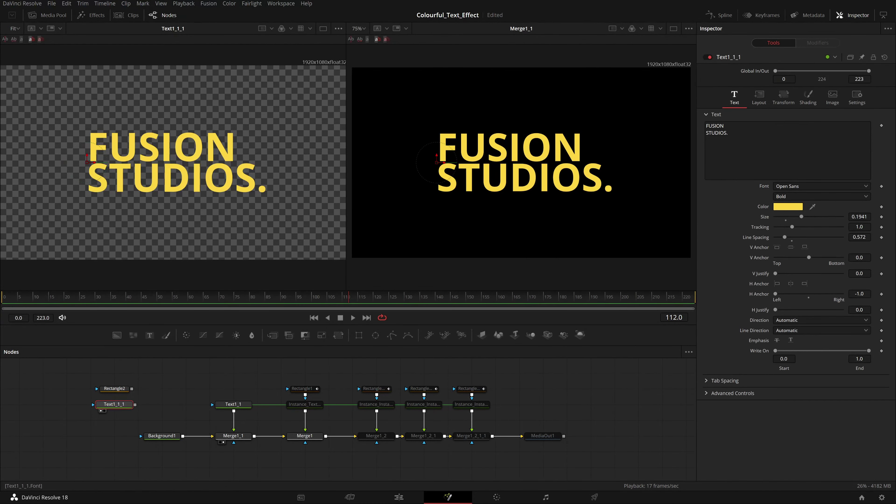
# - Change the text colour of Text1_1_1 to orange-red #ff531a
pyautogui.click(791, 208)
pyautogui.click(489, 206)
pyautogui.click(491, 197)
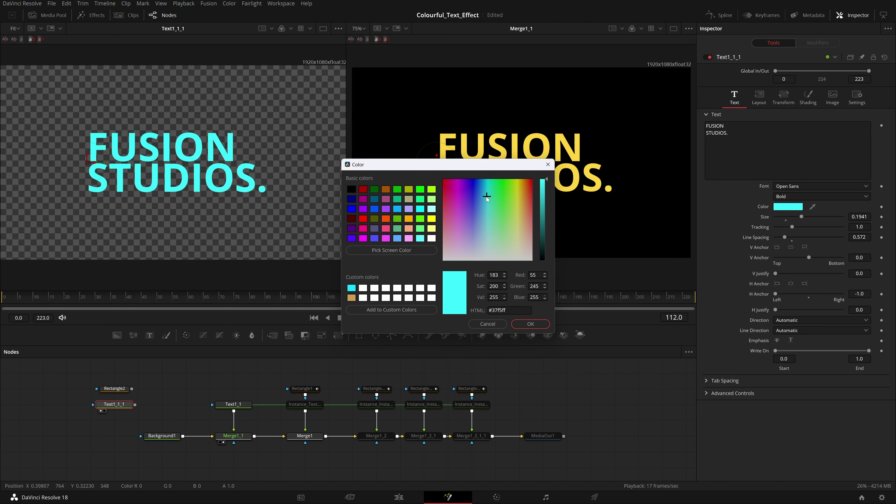
pyautogui.click(483, 196)
pyautogui.click(497, 192)
pyautogui.click(508, 189)
pyautogui.click(512, 188)
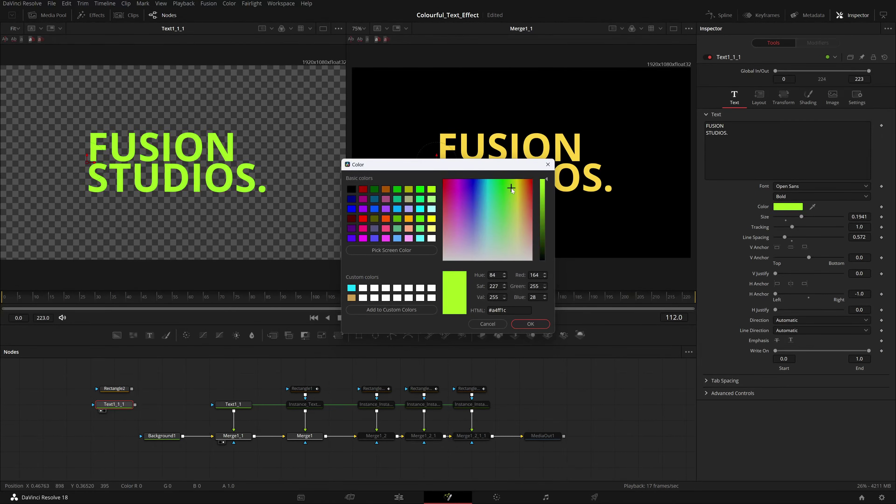
pyautogui.moveTo(512, 188); pyautogui.dragTo(529, 188)
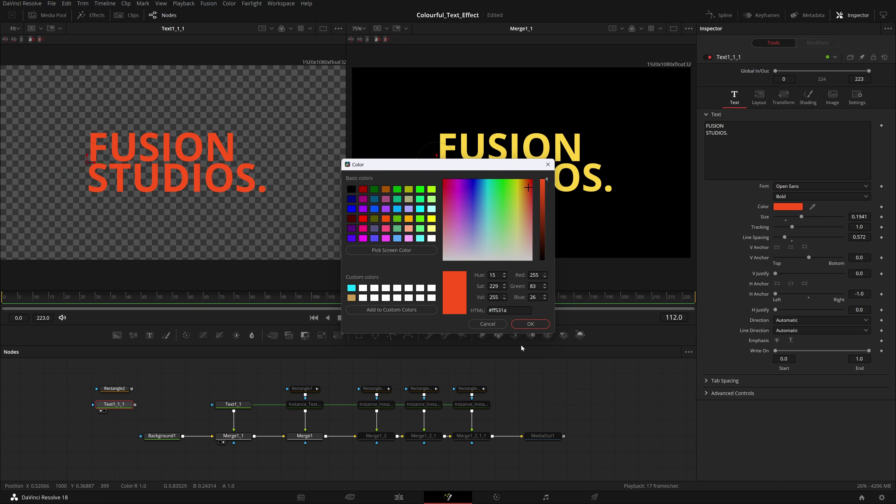
pyautogui.press('Return')
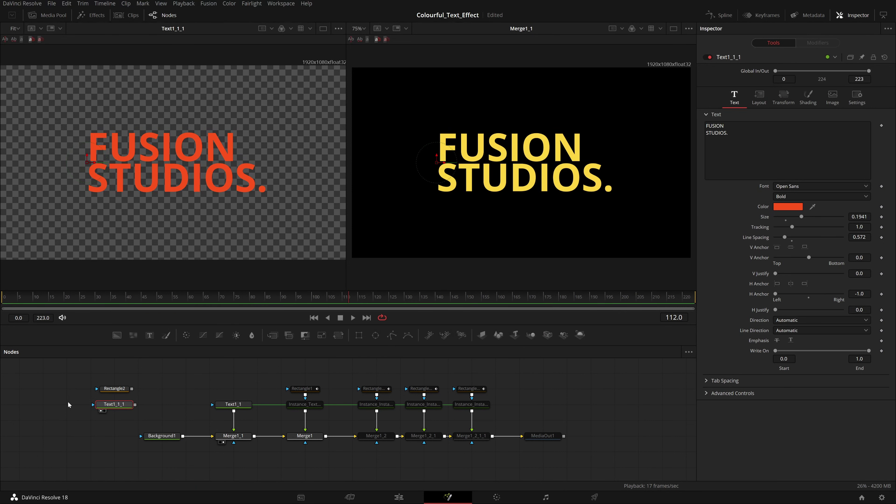
# - Connect the output of the Rectangle2 mask to the mask input of Text1_1_1
pyautogui.click(124, 389)
pyautogui.moveTo(132, 390); pyautogui.dragTo(138, 388)
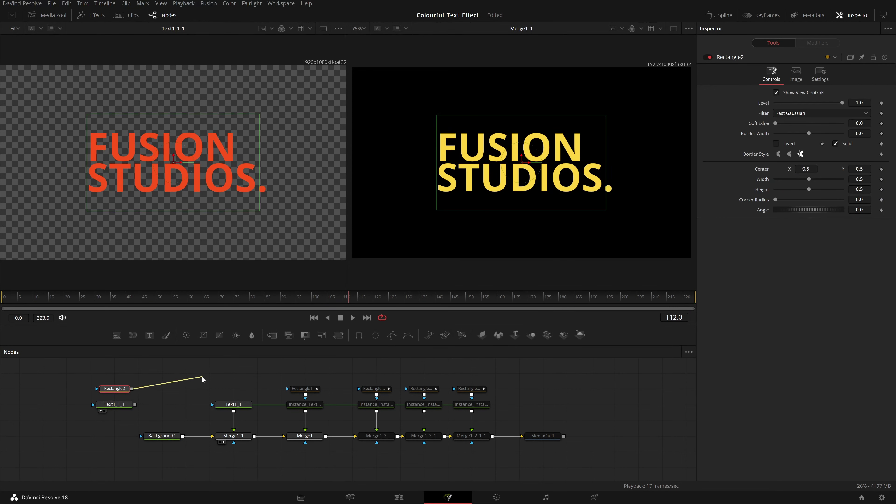
pyautogui.moveTo(202, 377); pyautogui.dragTo(106, 410)
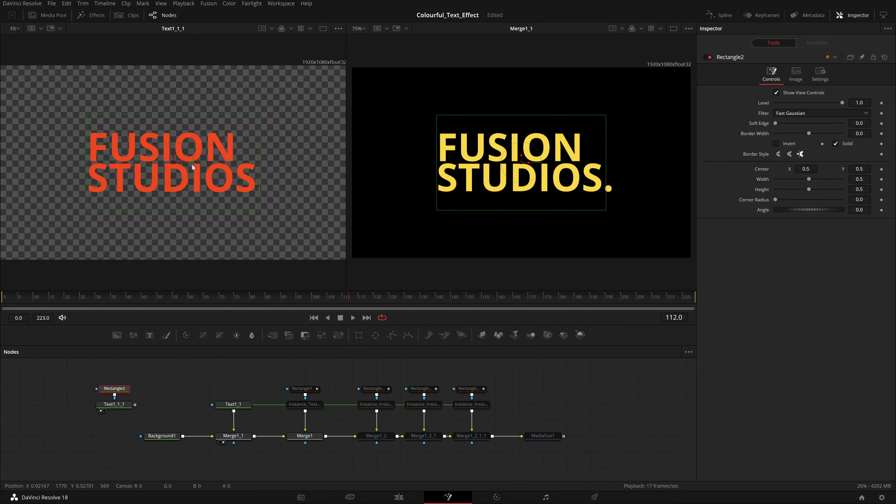
# - Keyframe Rectangle2's height from 0.0 at frame 112 to 0.349 at about frame 155
pyautogui.moveTo(166, 113); pyautogui.dragTo(172, 163)
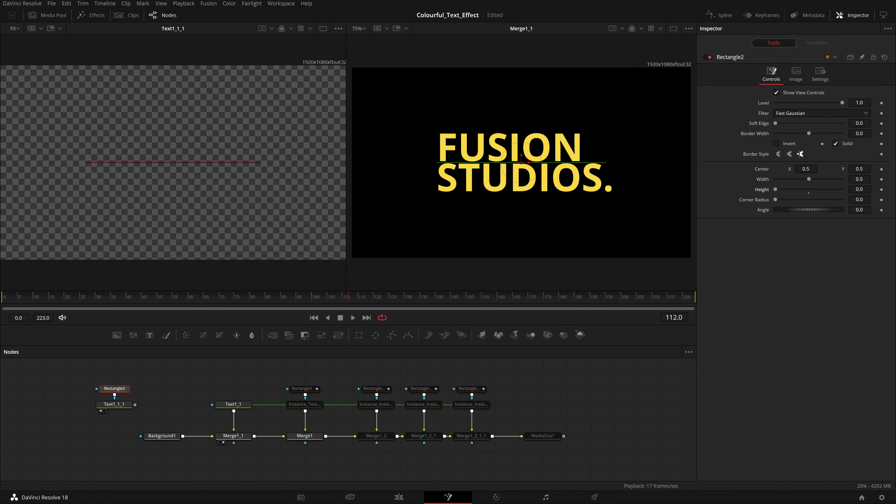
pyautogui.click(882, 190)
pyautogui.moveTo(859, 189); pyautogui.dragTo(895, 189)
pyautogui.moveTo(433, 291); pyautogui.dragTo(309, 336)
pyautogui.click(301, 348)
# - Play the mask reveal of Text1_1_1 from just before its first height keyframe
pyautogui.click(353, 364)
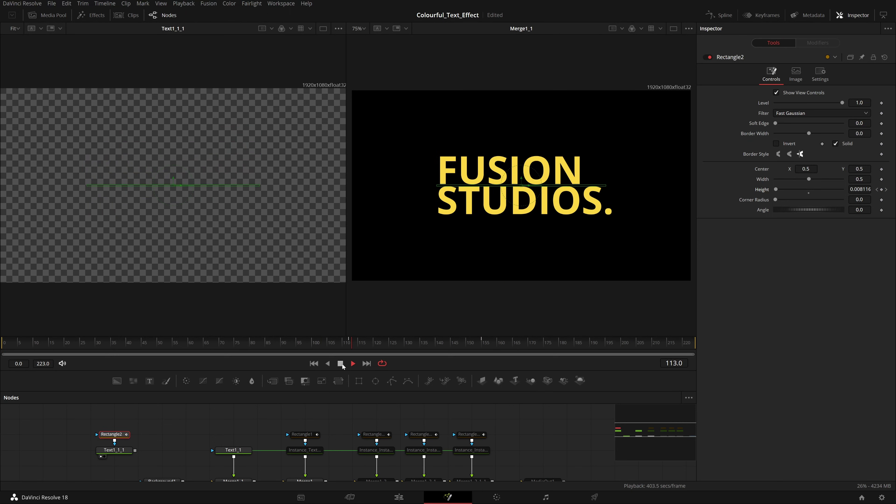
pyautogui.click(341, 364)
pyautogui.click(344, 344)
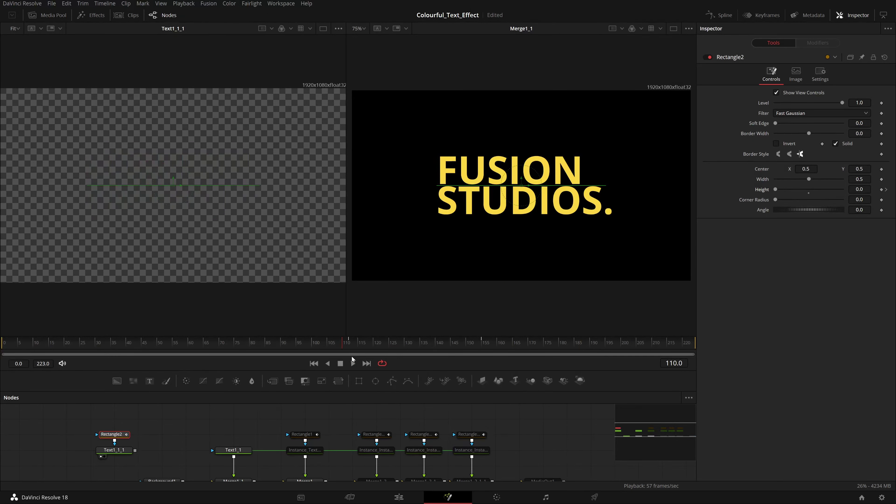
pyautogui.click(352, 363)
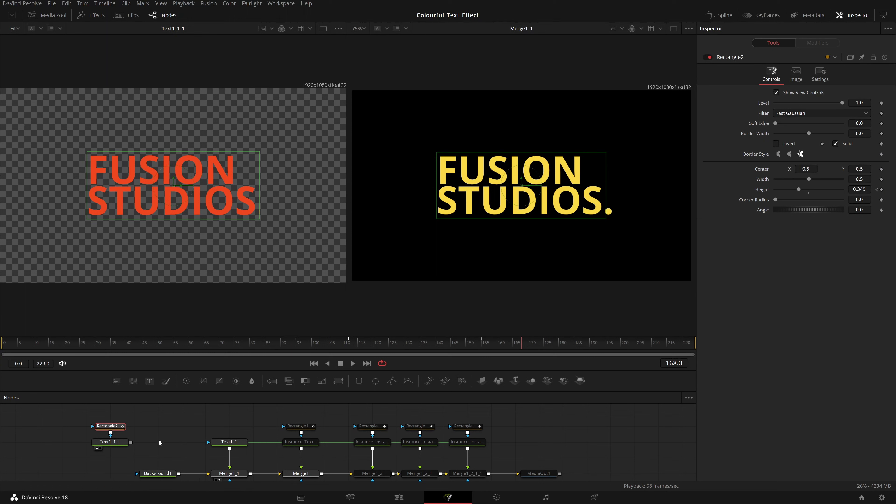
# - Duplicate the Text1_1_1 and Rectangle2 pair and place the copy between the original pair and Text1_1
pyautogui.moveTo(144, 421); pyautogui.dragTo(95, 446)
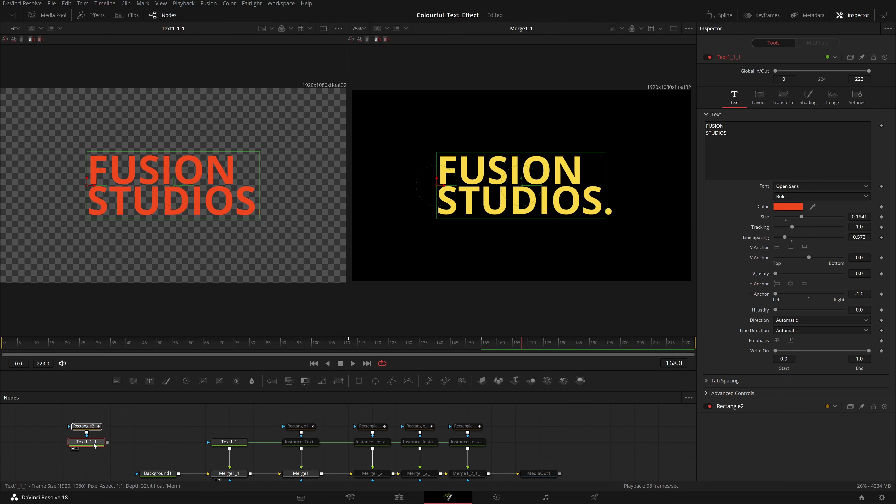
pyautogui.hotkey('ctrl', 'c')
pyautogui.hotkey('ctrl', 'v')
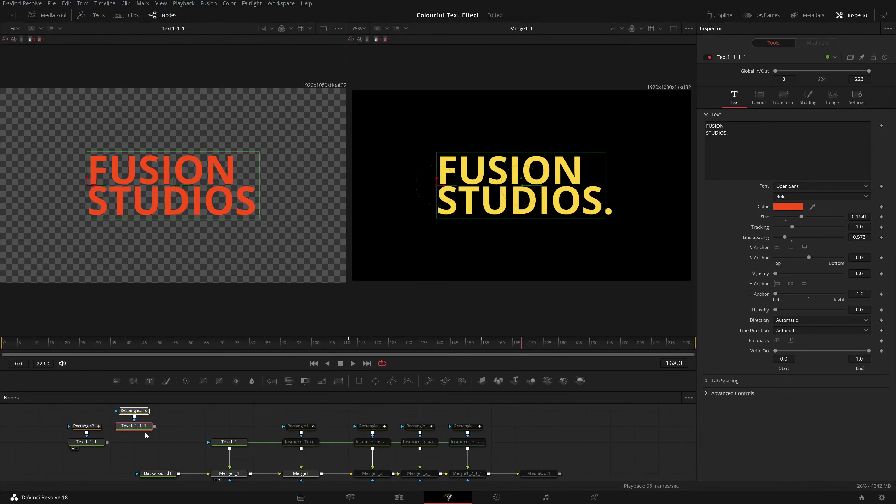
pyautogui.moveTo(133, 428); pyautogui.dragTo(156, 444)
pyautogui.click(187, 430)
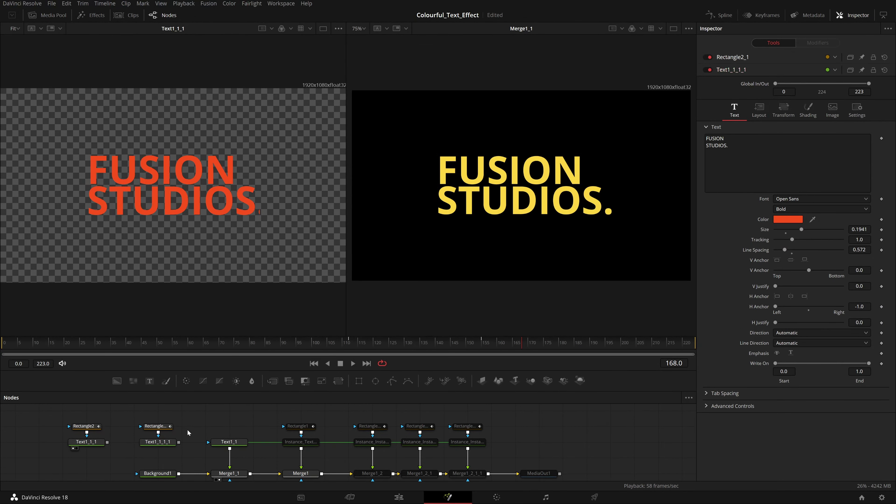
# - Change the text colour of the duplicated Text1_1_1_1 to light blue #25baff
pyautogui.click(161, 446)
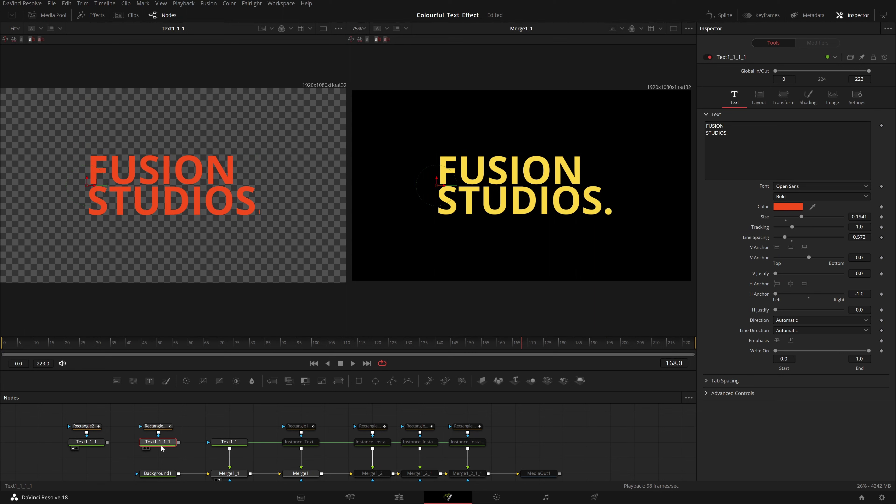
pyautogui.click(781, 208)
pyautogui.click(488, 201)
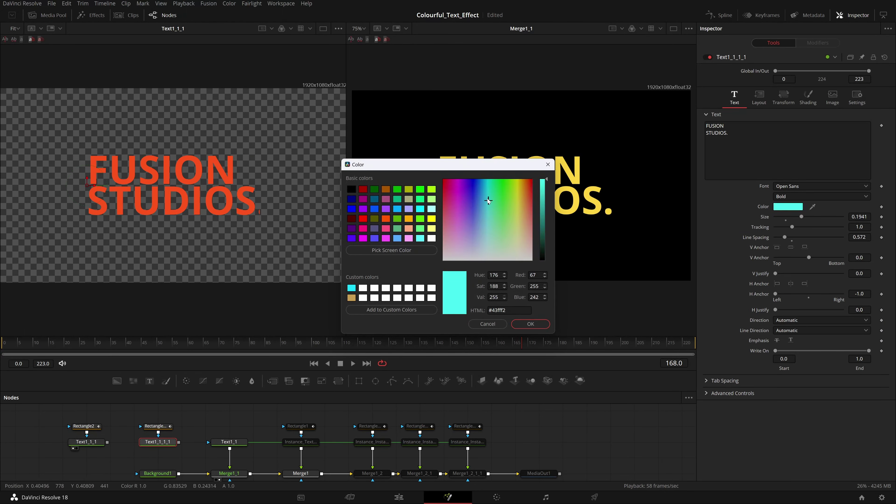
pyautogui.moveTo(488, 200); pyautogui.dragTo(482, 191)
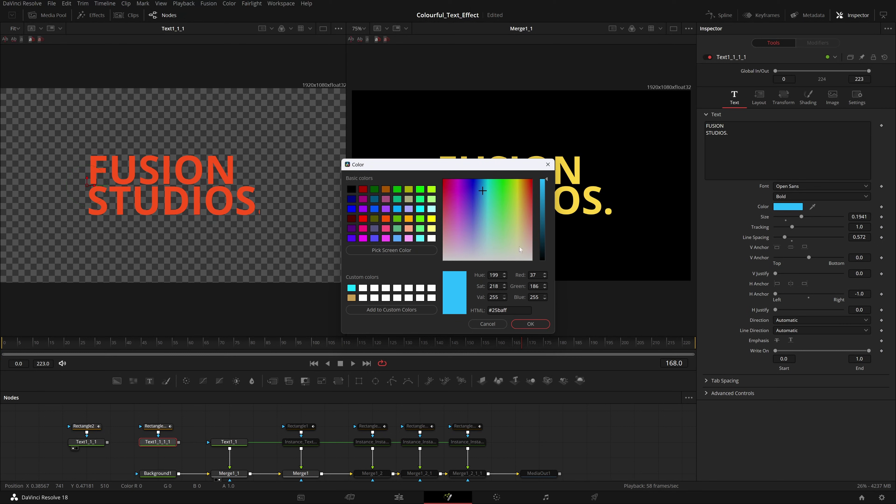
pyautogui.click(531, 324)
# - Combine Text1_1_1_1 and Text1_1_1 in a new Merge node and arrange these nodes away from the main node chain
pyautogui.moveTo(158, 448); pyautogui.dragTo(296, 441)
pyautogui.moveTo(416, 371); pyautogui.dragTo(418, 319)
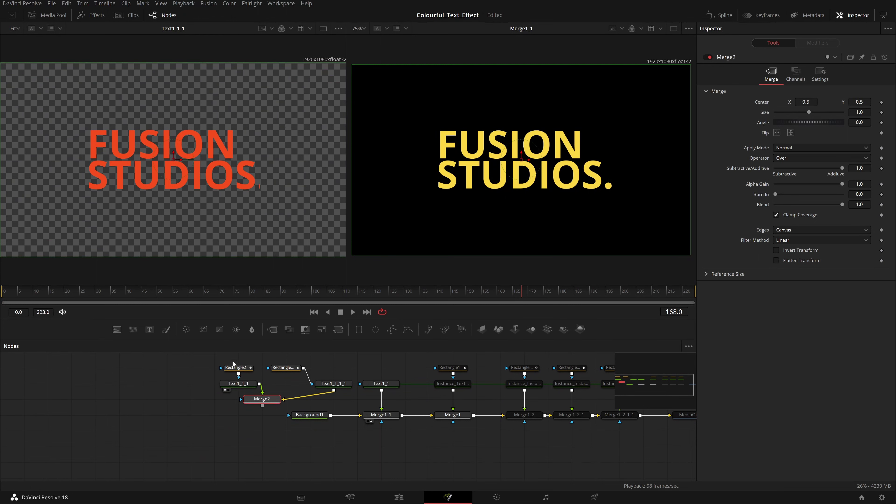
pyautogui.moveTo(234, 361); pyautogui.dragTo(102, 403)
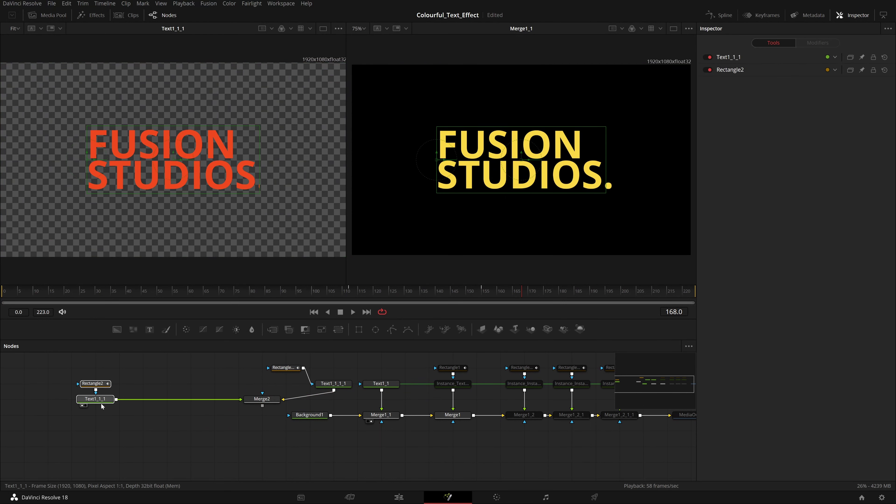
pyautogui.moveTo(262, 399); pyautogui.dragTo(167, 399)
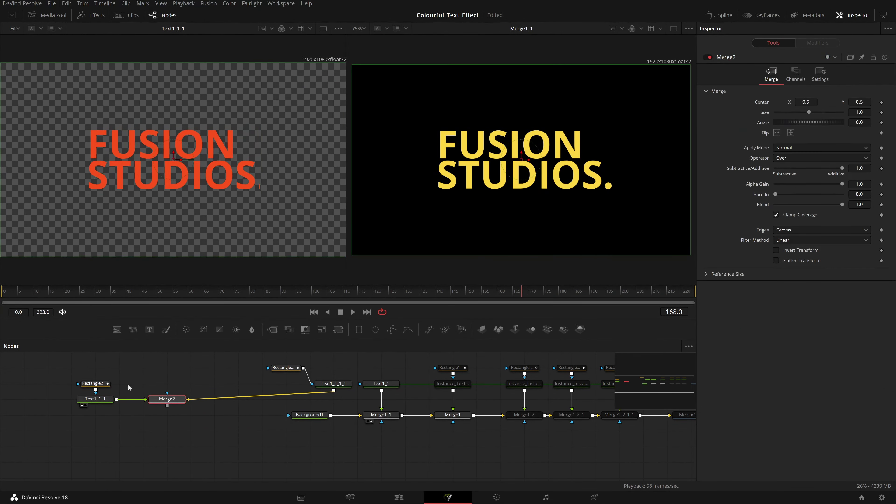
pyautogui.moveTo(335, 388); pyautogui.dragTo(192, 435)
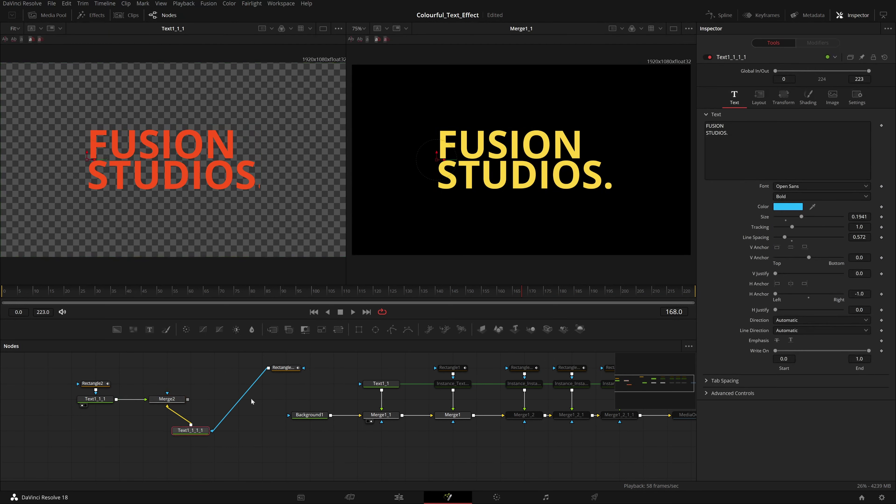
# - Move the duplicated rectangle mask below Text1_1_1_1 and delete it
pyautogui.moveTo(294, 369); pyautogui.dragTo(168, 431)
pyautogui.click(168, 461)
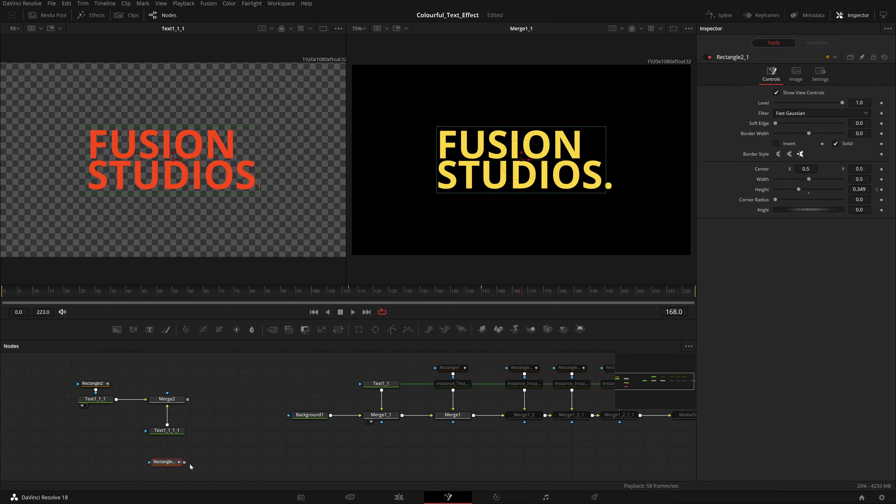
pyautogui.press('Delete')
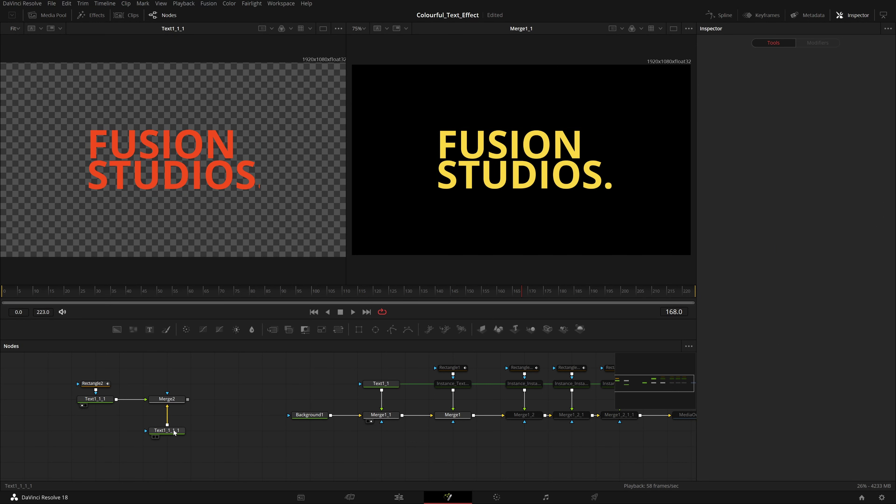
# - Lay out Text1_1_1_1 beside Merge2 with the masked Text1_1_1 above it, and show Merge2 in the first viewer
pyautogui.moveTo(175, 432); pyautogui.dragTo(79, 431)
pyautogui.press('1')
pyautogui.moveTo(110, 366); pyautogui.dragTo(167, 367)
pyautogui.moveTo(75, 431); pyautogui.dragTo(94, 438)
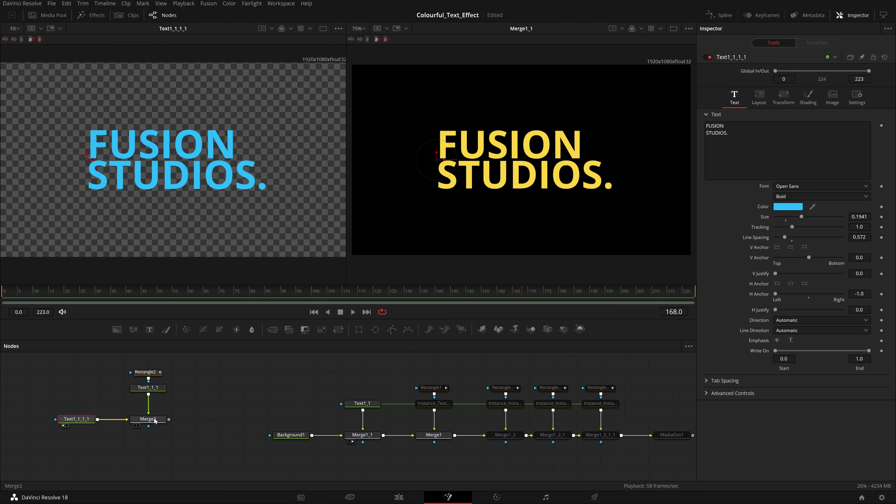
pyautogui.moveTo(159, 418); pyautogui.dragTo(195, 201)
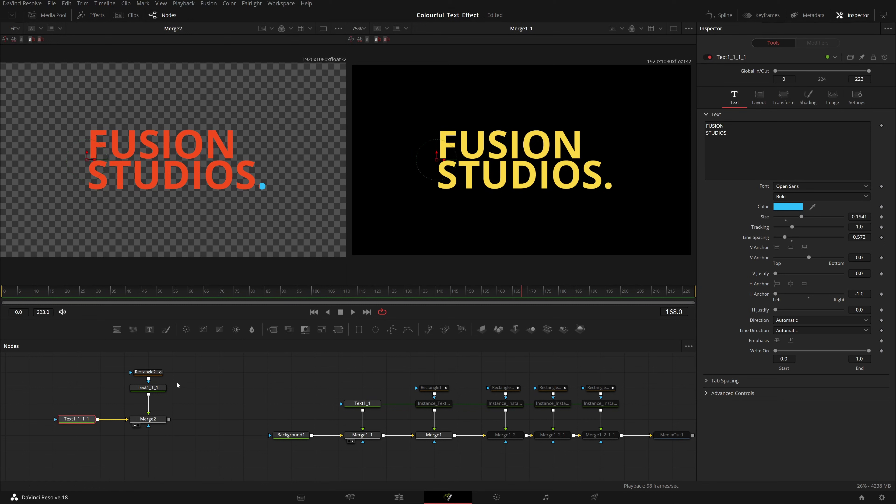
# - Widen the Rectangle2 mask to about 0.545 so that it covers the full stop after STUDIOS
pyautogui.click(160, 388)
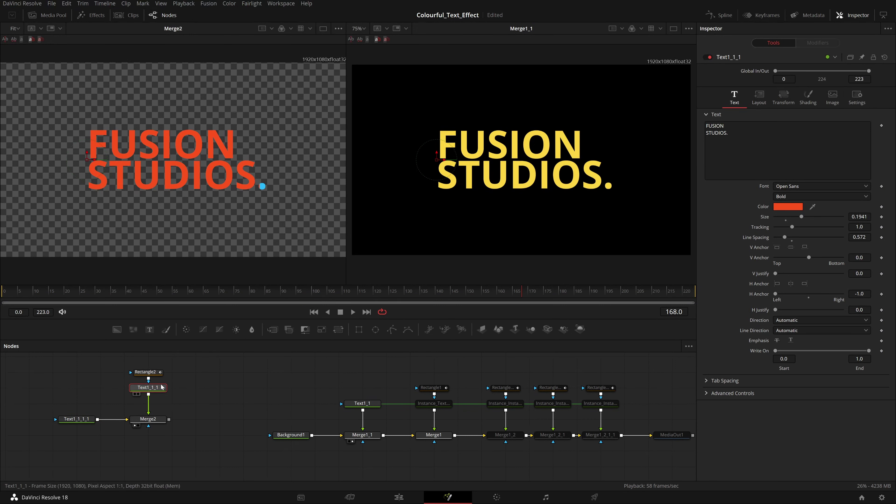
pyautogui.moveTo(148, 372); pyautogui.dragTo(172, 372)
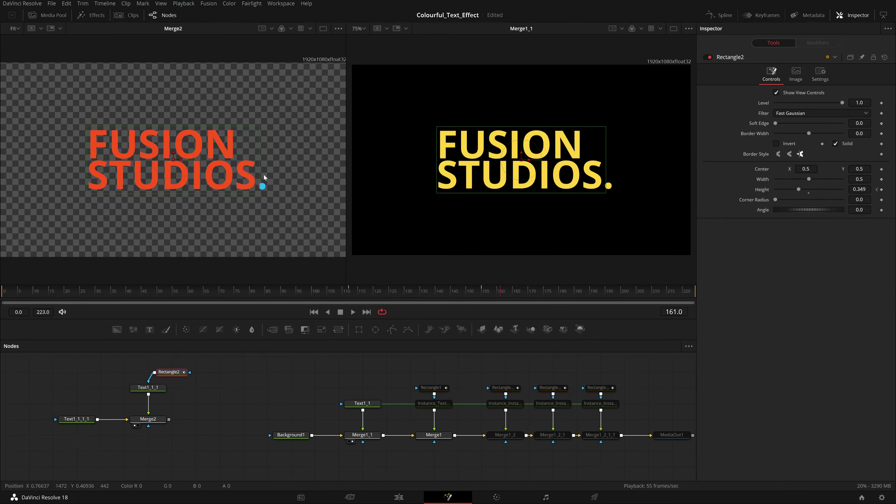
pyautogui.moveTo(260, 179); pyautogui.dragTo(267, 180)
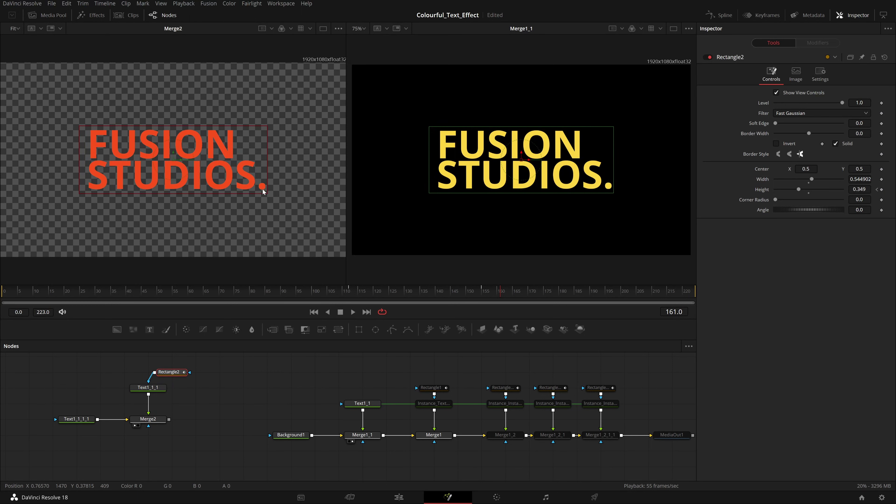
# - Play the Merge2 colour reveal from frame 108 and view Text1_1_1_1 on its own
pyautogui.click(336, 291)
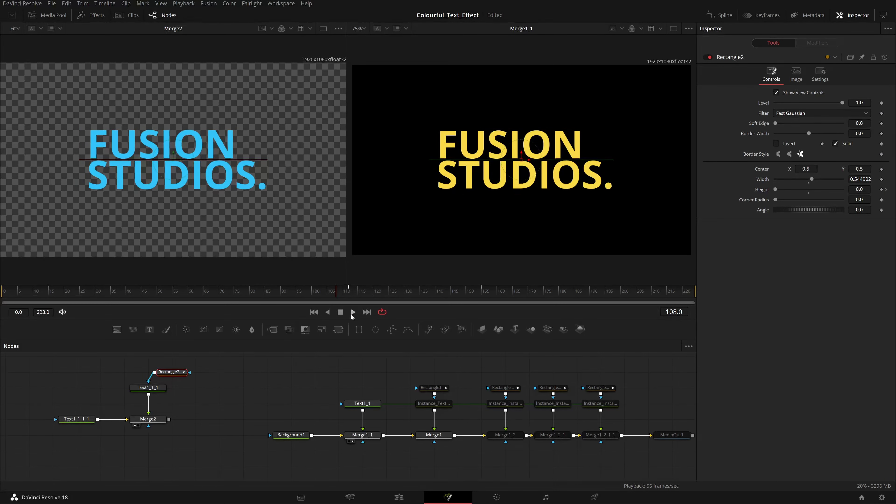
pyautogui.click(351, 312)
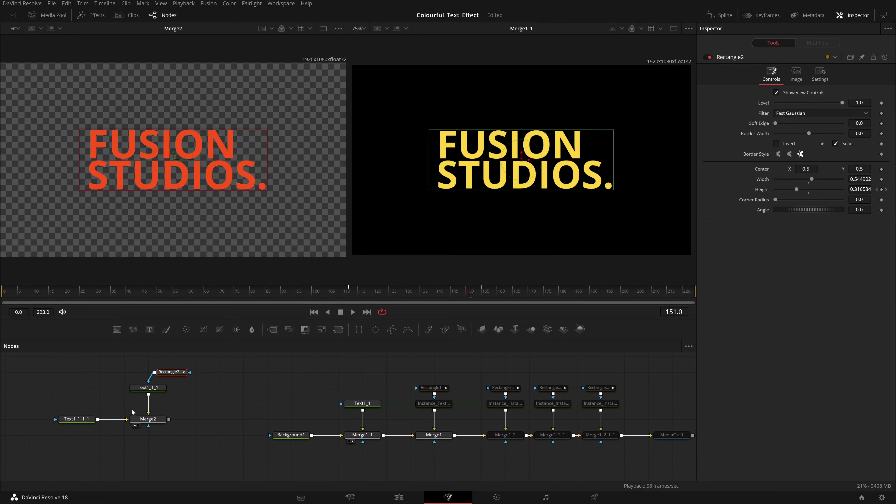
pyautogui.moveTo(76, 419); pyautogui.dragTo(156, 235)
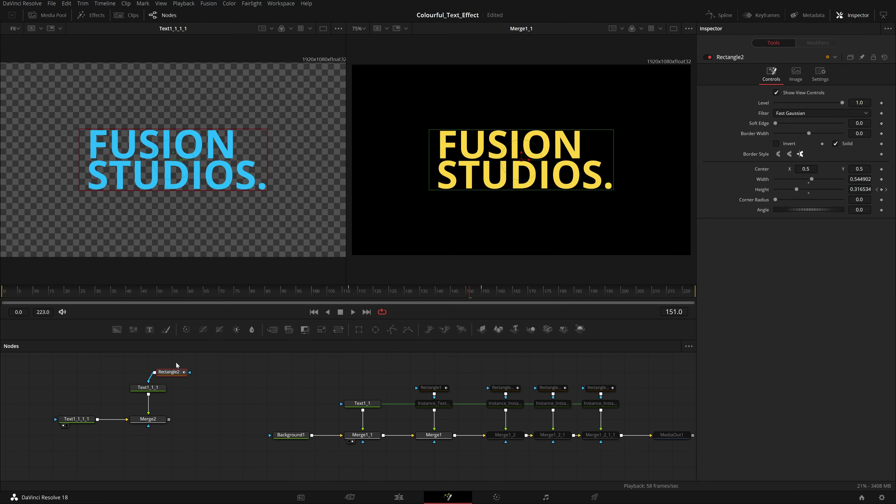
# - Shrink the Rectangle2 mask to a height of about 0.115 with Merge2 in the first viewer, and undo the resizing
pyautogui.moveTo(153, 390); pyautogui.dragTo(72, 159)
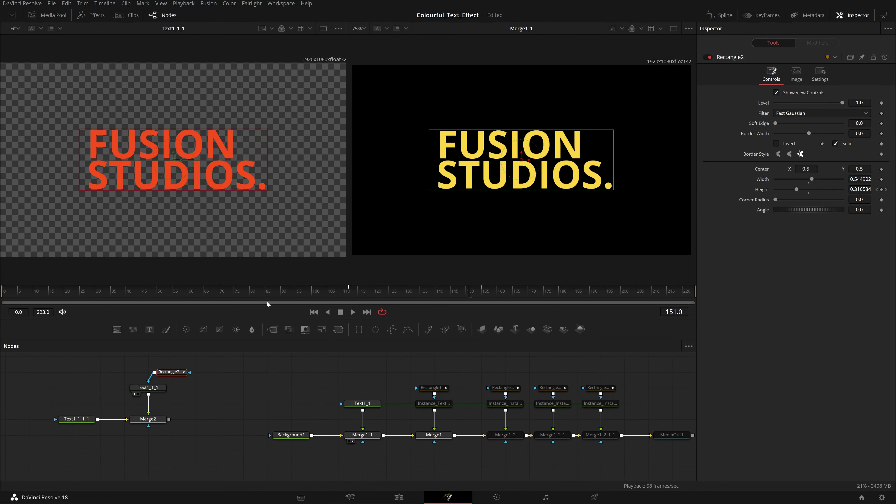
pyautogui.moveTo(189, 129)
pyautogui.mouseDown()
pyautogui.moveTo(189, 153)
pyautogui.moveTo(189, 139)
pyautogui.mouseUp()
pyautogui.moveTo(153, 420); pyautogui.dragTo(188, 197)
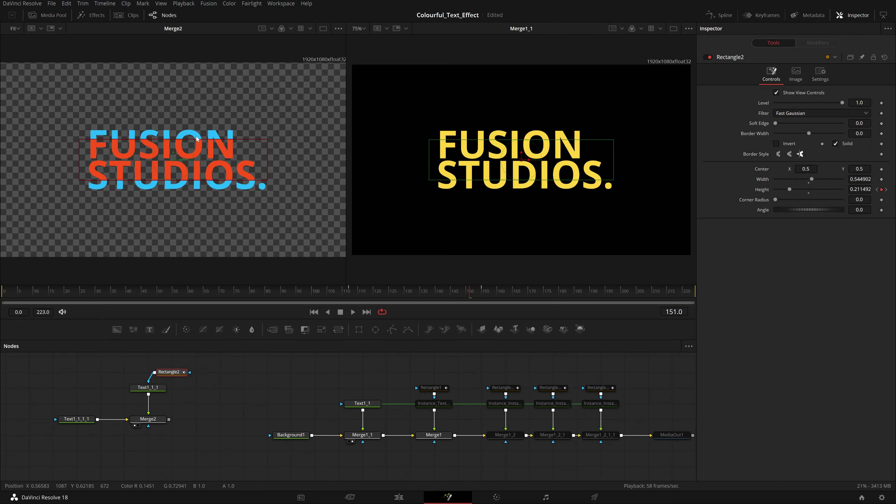
pyautogui.moveTo(196, 138); pyautogui.dragTo(230, 151)
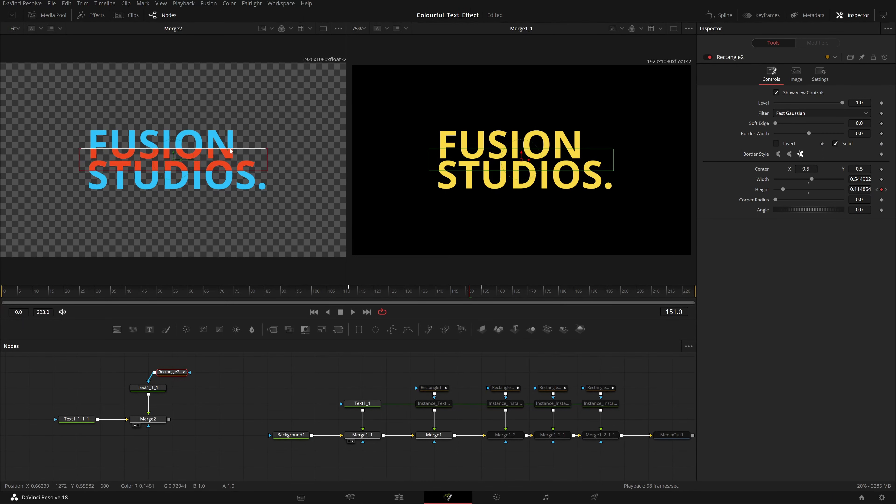
pyautogui.hotkey('ctrl', 'z')
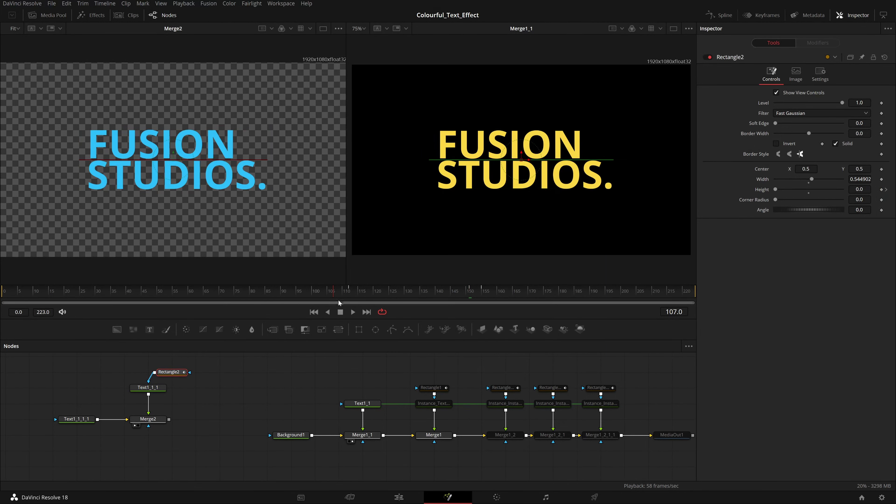
# - Show MediaOut1 in the second viewer, play the complete animation and return to frame 8
pyautogui.moveTo(671, 435); pyautogui.dragTo(582, 262)
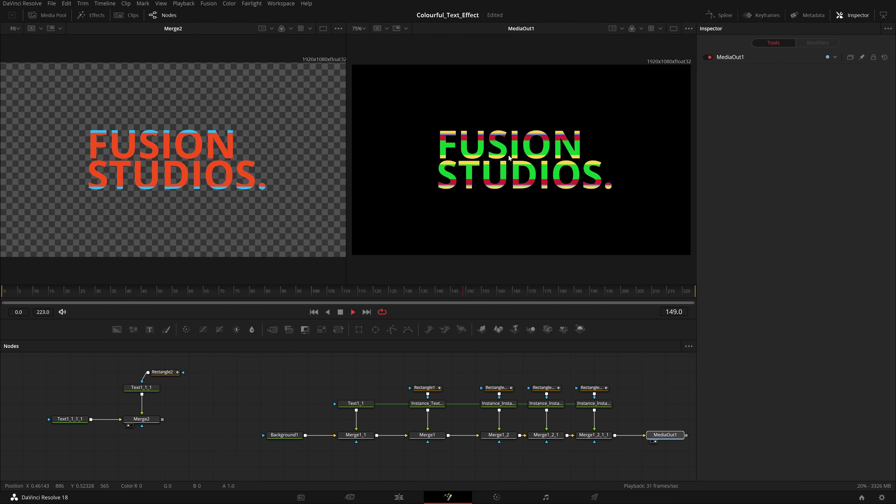
pyautogui.click(340, 313)
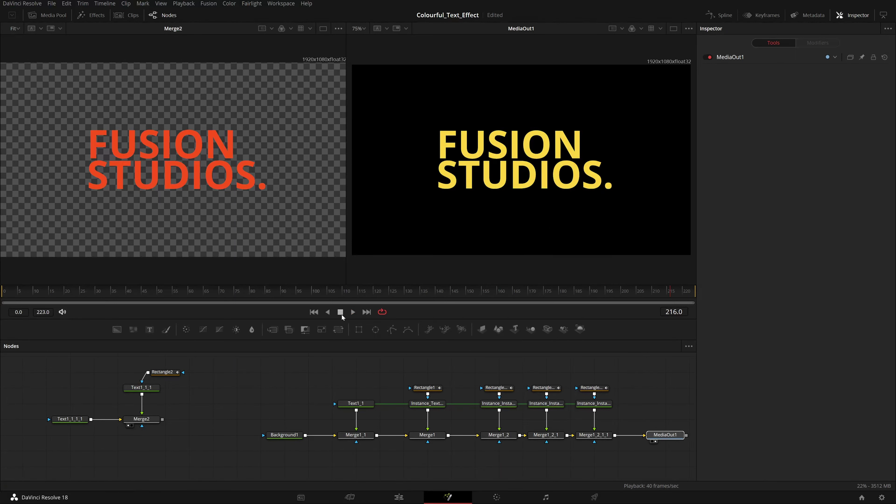
pyautogui.moveTo(219, 295); pyautogui.dragTo(27, 295)
# - Line up Rectangle2 directly above Text1_1_1 and shift the whole Merge2 node group away from the Background1 chain
pyautogui.moveTo(219, 356); pyautogui.dragTo(122, 398)
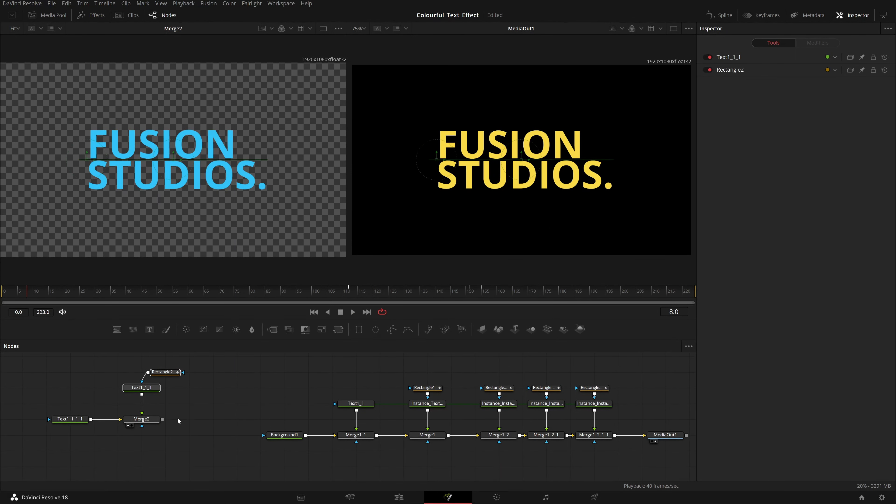
pyautogui.moveTo(168, 372); pyautogui.dragTo(149, 373)
pyautogui.click(181, 392)
pyautogui.click(173, 374)
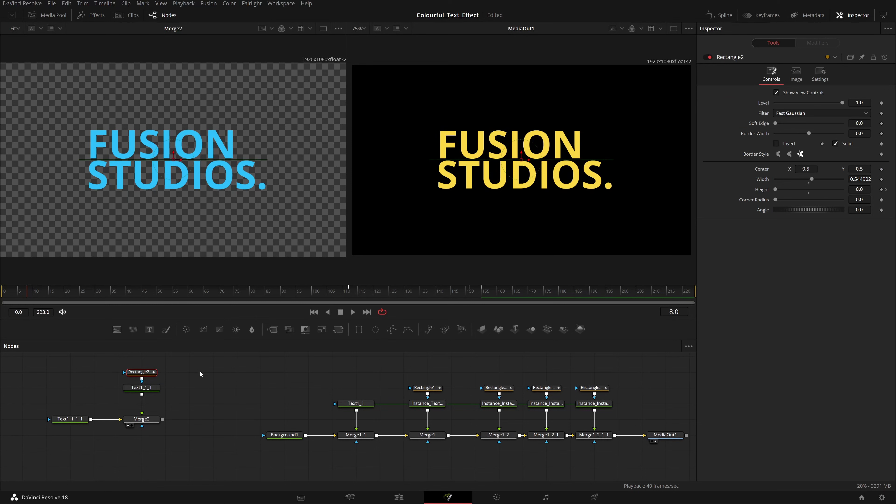
pyautogui.moveTo(240, 425); pyautogui.dragTo(352, 435)
pyautogui.moveTo(276, 371); pyautogui.dragTo(159, 442)
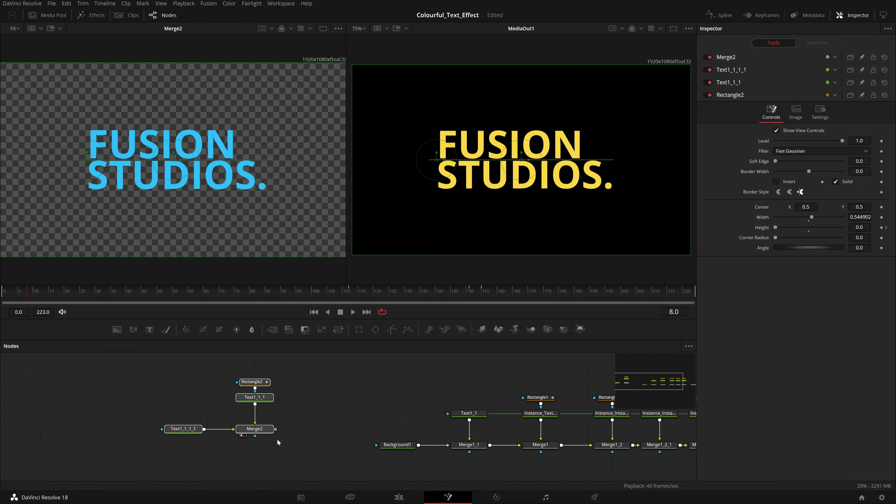
pyautogui.moveTo(240, 432); pyautogui.dragTo(169, 432)
# - Duplicate Text1_1_1 with its rectangle mask, merge the copy over Merge2, and line it up above the new merge node
pyautogui.moveTo(222, 375); pyautogui.dragTo(162, 411)
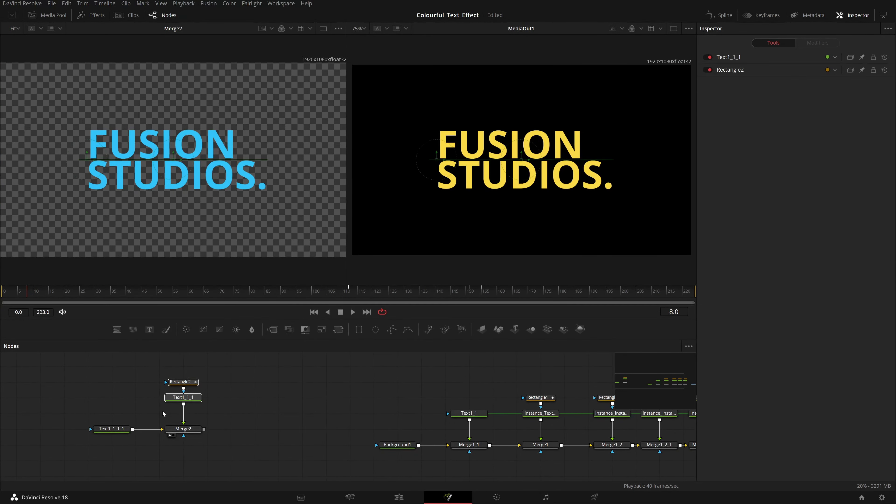
pyautogui.hotkey('ctrl', 'v')
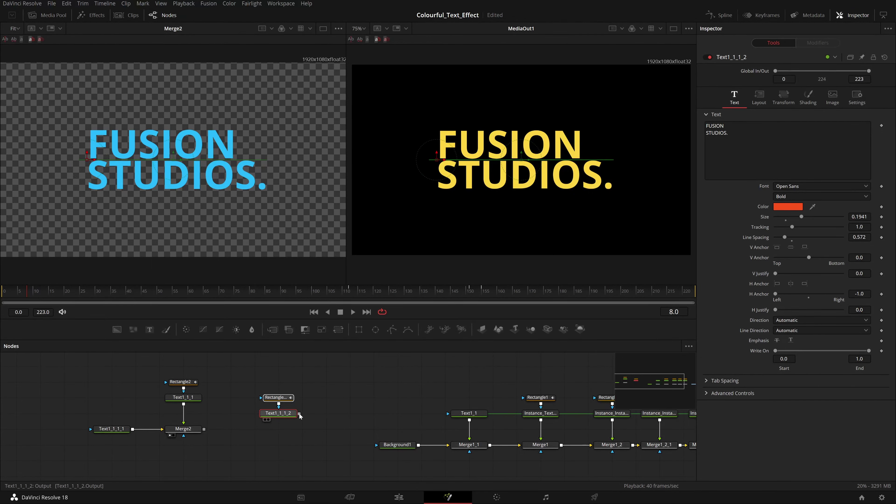
pyautogui.moveTo(204, 429); pyautogui.dragTo(262, 383)
pyautogui.moveTo(291, 434); pyautogui.dragTo(268, 434)
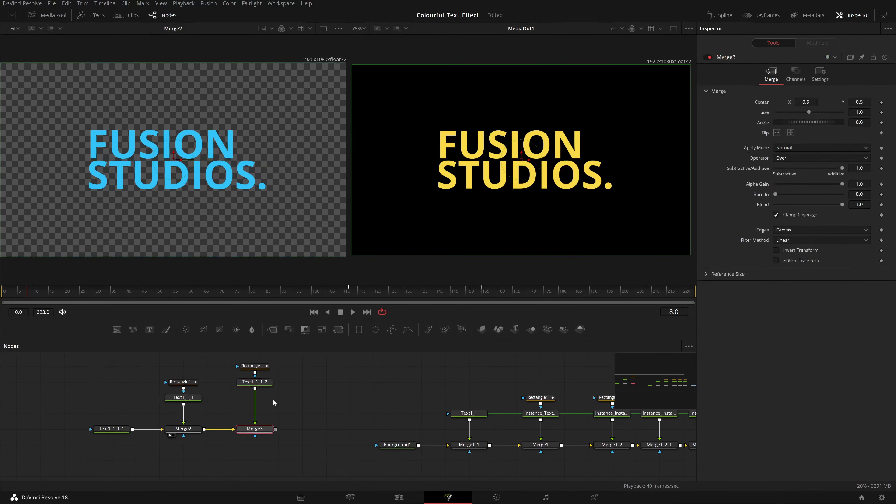
pyautogui.moveTo(279, 363); pyautogui.dragTo(266, 386)
pyautogui.moveTo(265, 383); pyautogui.dragTo(272, 398)
# - Change the colour of the duplicated text Text1_1_1_2 to green
pyautogui.click(265, 398)
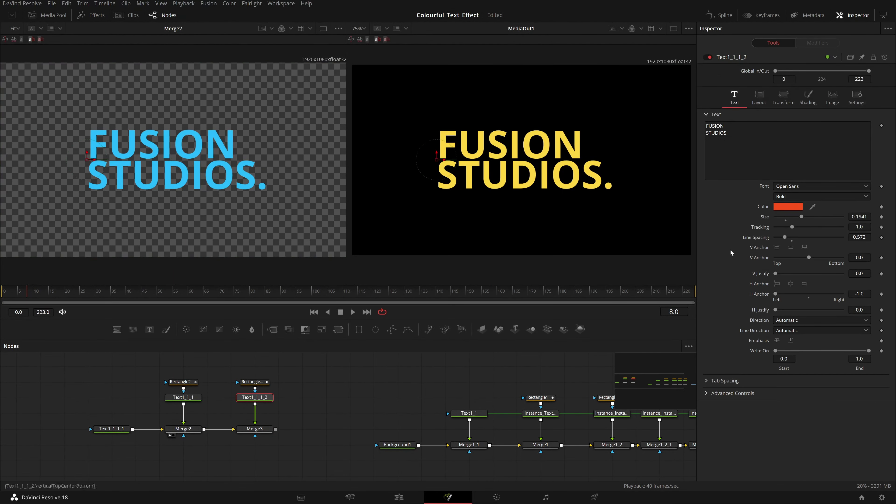
pyautogui.click(793, 209)
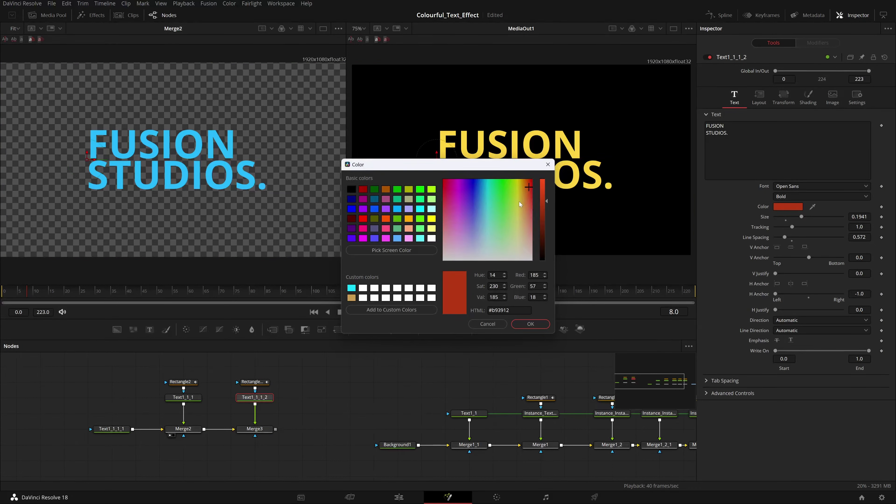
pyautogui.click(506, 191)
pyautogui.moveTo(505, 190); pyautogui.dragTo(543, 200)
pyautogui.click(531, 324)
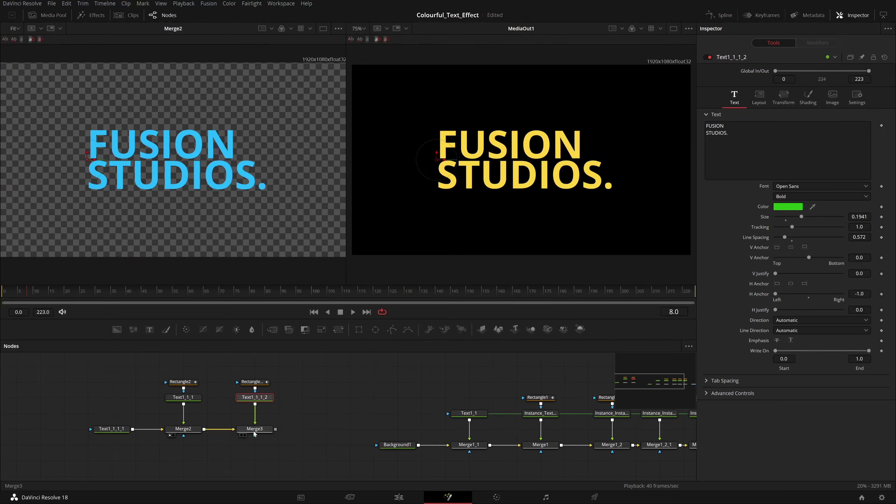
# - Show Merge3 in a single viewer, play the colour reveal, and scrub from frame 108 to frame 134
pyautogui.click(242, 435)
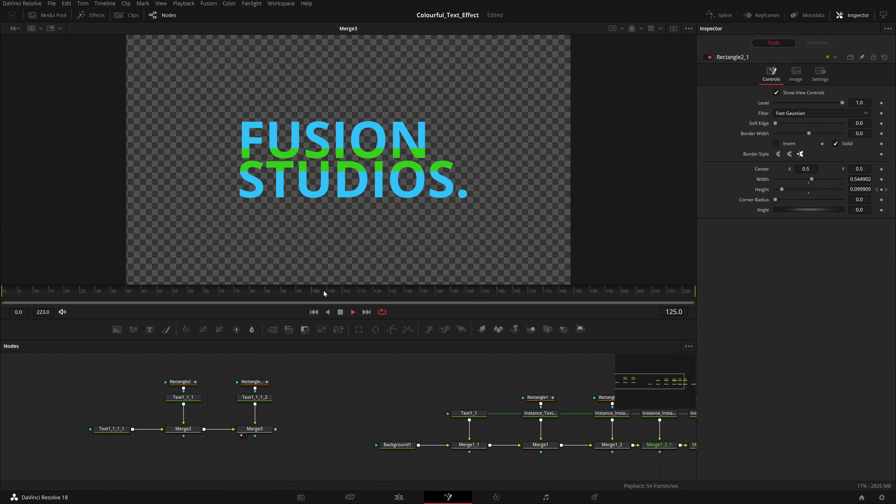
pyautogui.click(340, 312)
pyautogui.click(336, 291)
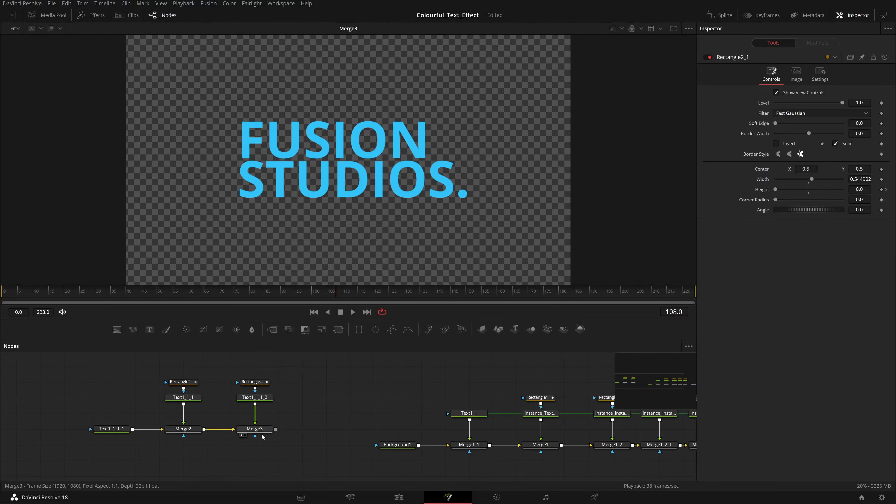
pyautogui.click(264, 381)
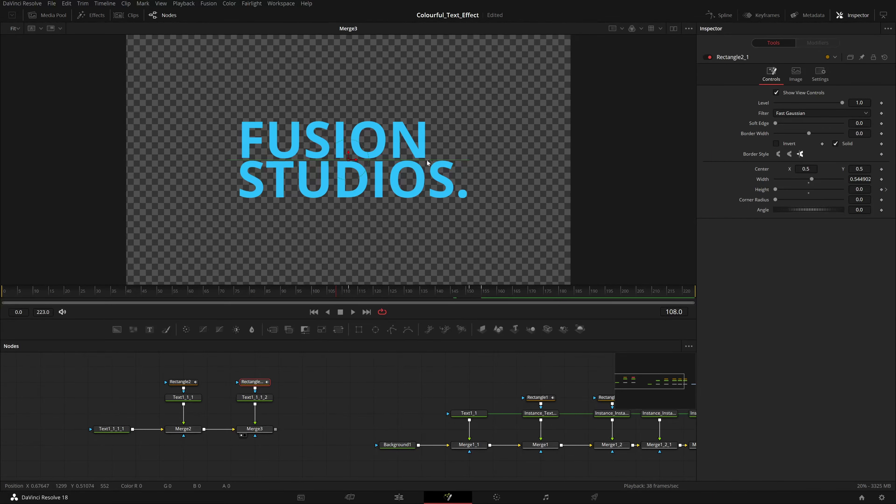
pyautogui.moveTo(344, 292); pyautogui.dragTo(420, 310)
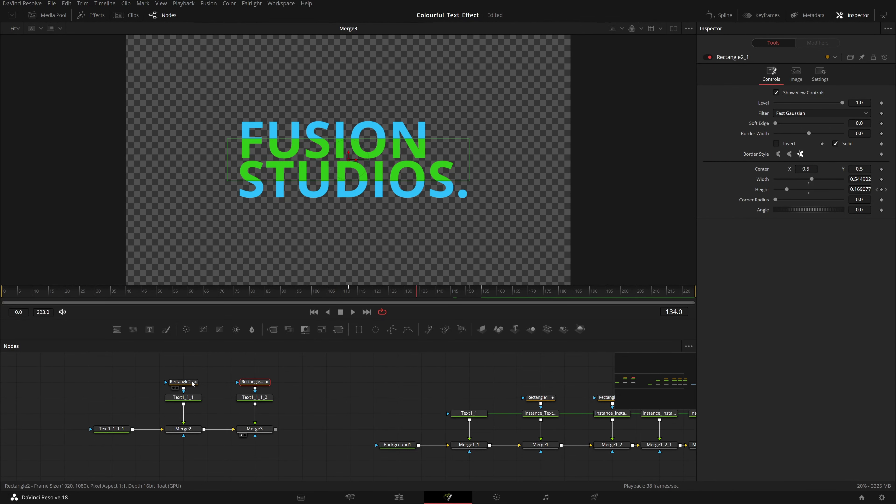
# - Compare the outputs of Merge2 and Merge3 in the viewer at frame 134
pyautogui.click(180, 382)
pyautogui.click(170, 435)
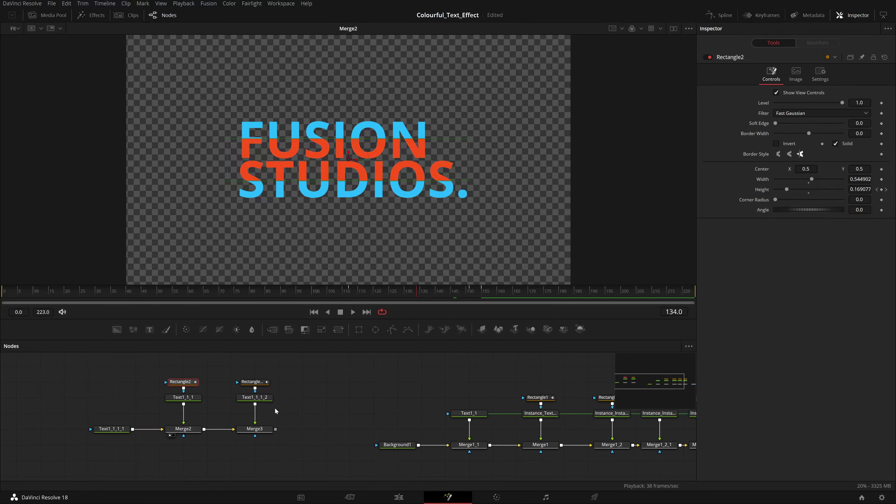
pyautogui.click(241, 435)
pyautogui.moveTo(187, 430); pyautogui.dragTo(314, 169)
pyautogui.moveTo(260, 433); pyautogui.dragTo(316, 161)
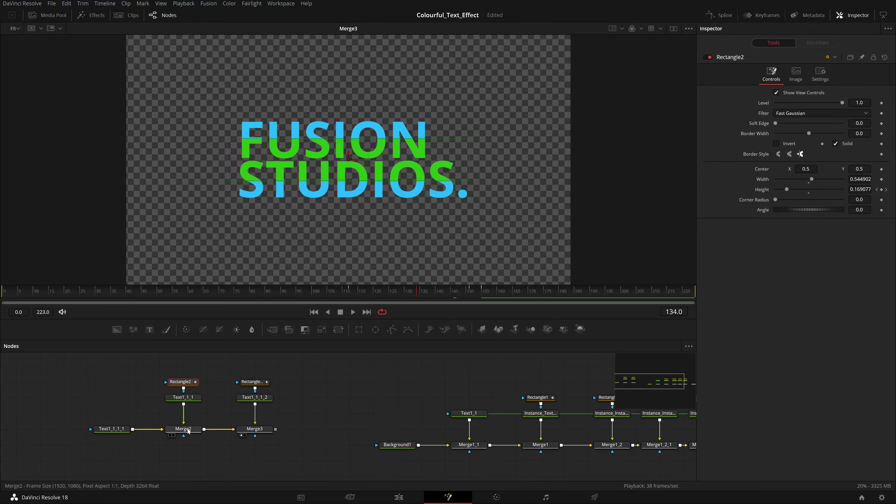
pyautogui.click(170, 435)
pyautogui.click(241, 436)
# - Open the height splines of Rectangle2 and Rectangle2_1 and enlarge the Spline editor
pyautogui.moveTo(327, 405); pyautogui.dragTo(224, 382)
pyautogui.moveTo(365, 369); pyautogui.dragTo(233, 394)
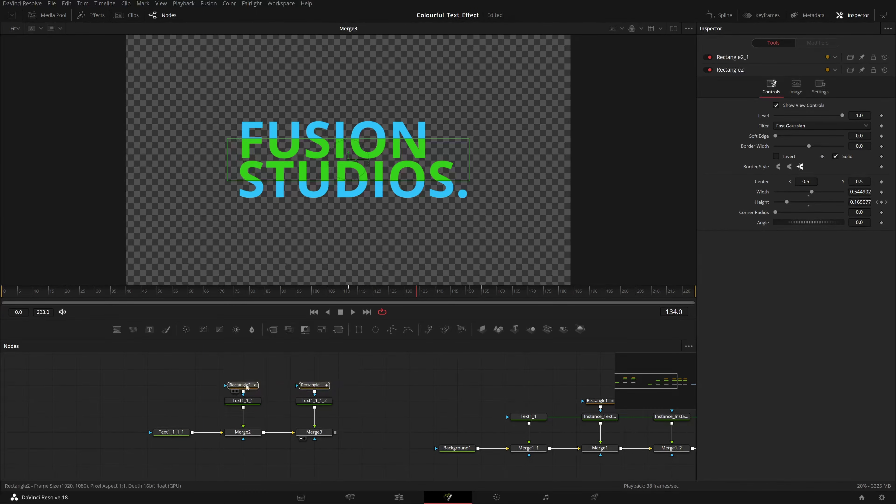
pyautogui.rightClick(243, 388)
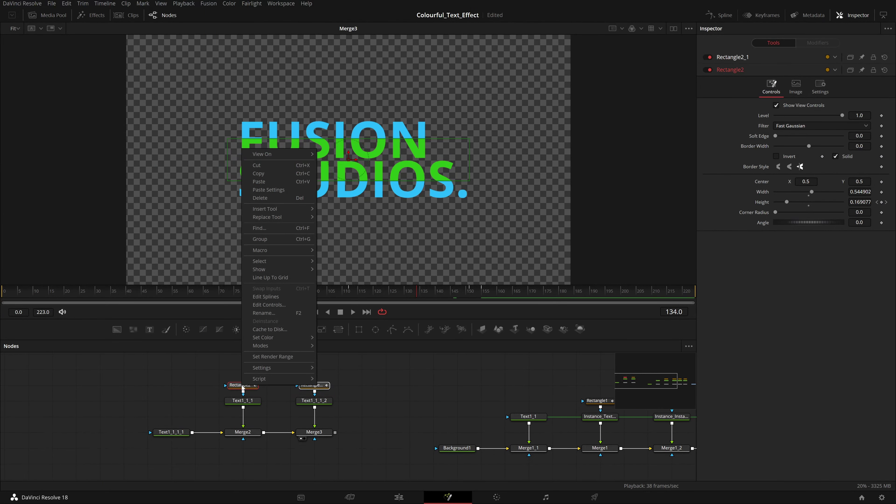
pyautogui.click(270, 296)
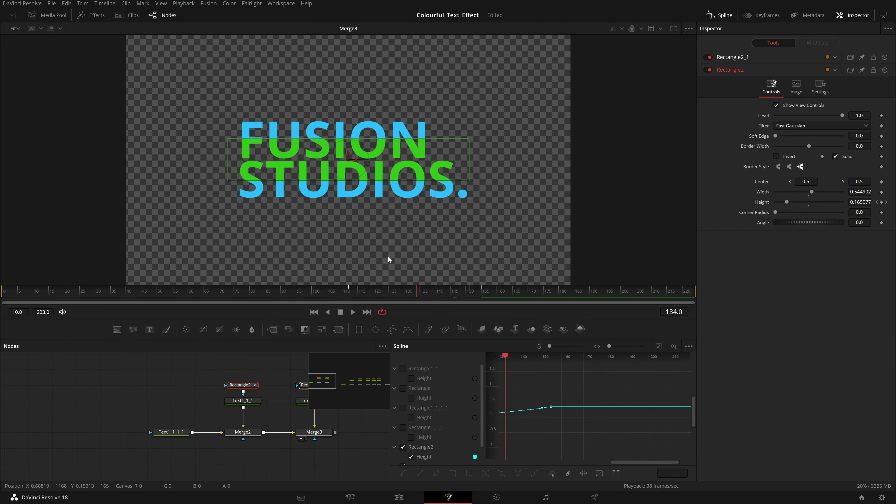
pyautogui.moveTo(391, 321); pyautogui.dragTo(391, 159)
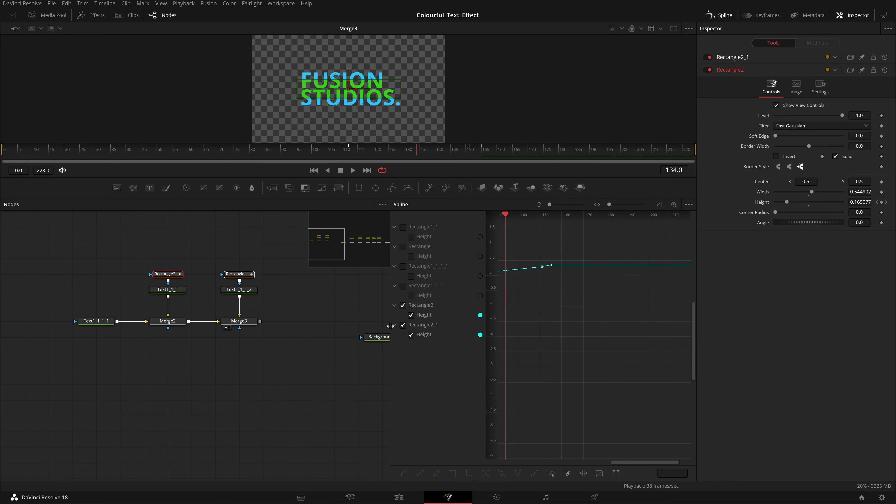
pyautogui.moveTo(390, 353); pyautogui.dragTo(22, 267)
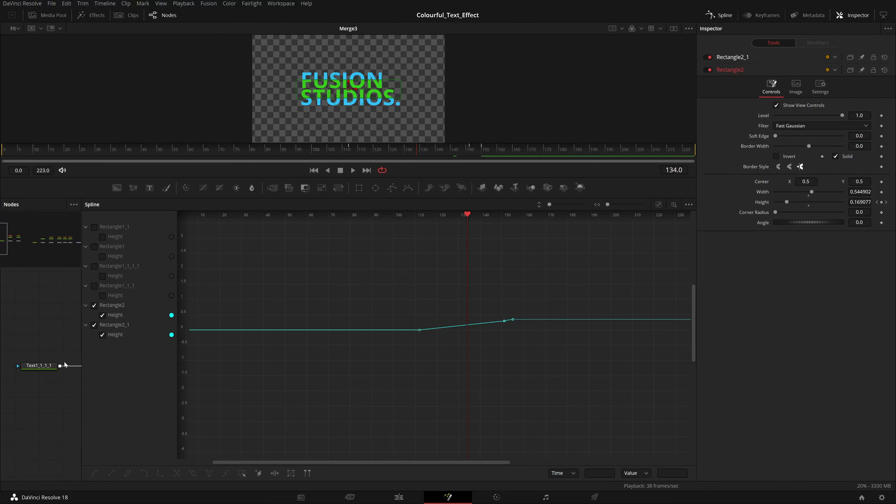
# - Rename the Text1_1_1 node as Orange and Text1_1_1_2 as Green
pyautogui.moveTo(64, 362); pyautogui.dragTo(18, 384)
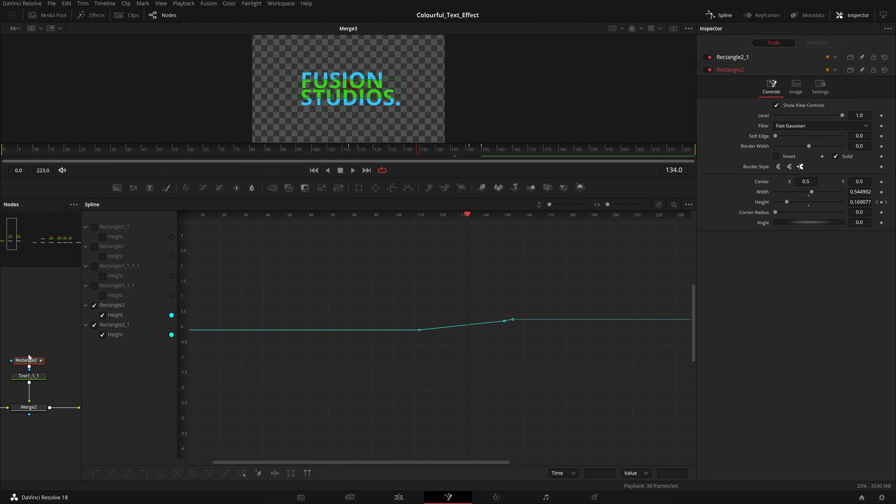
pyautogui.click(20, 377)
pyautogui.press('F2')
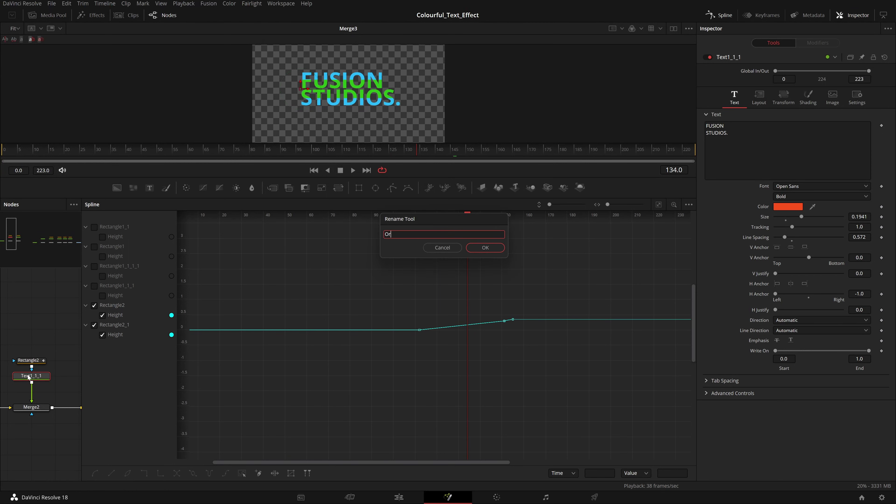
pyautogui.press('Return')
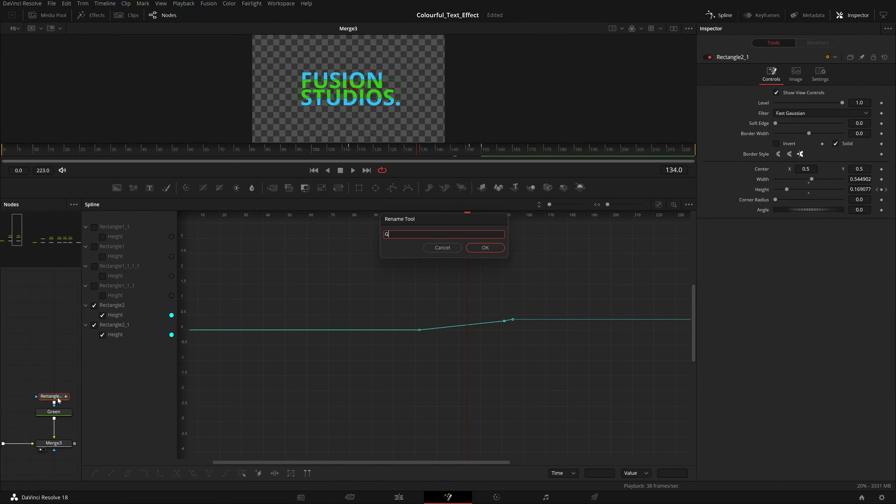
# - Rename the rectangle above Green as Green_Mask and the rectangle above Orange as Orange_Mask
pyautogui.write('reen_Mask')
pyautogui.press('Return')
pyautogui.hscroll(-3, 40, 388)
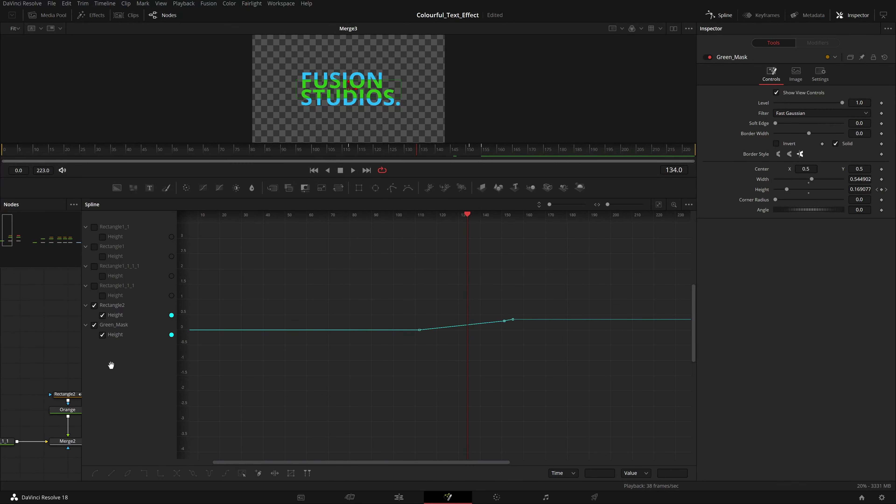
pyautogui.click(67, 395)
pyautogui.press('F2')
pyautogui.write('Orange_')
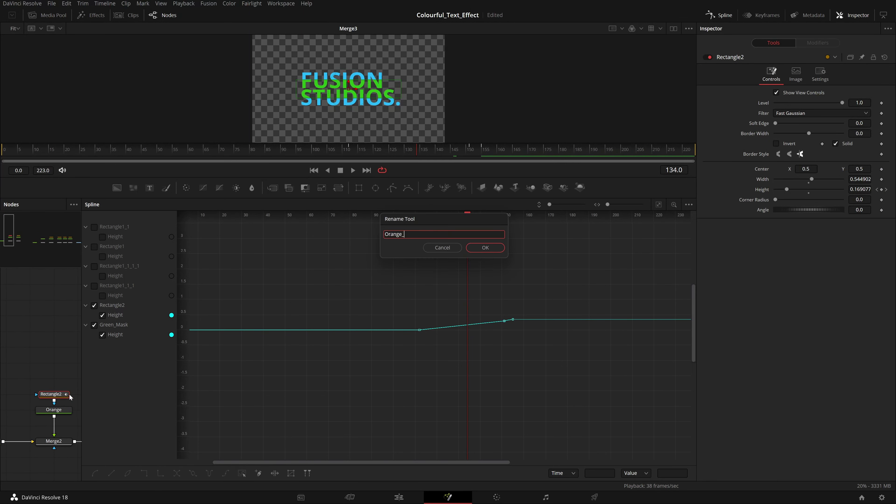
pyautogui.write('Mask')
pyautogui.press('Return')
pyautogui.click(25, 342)
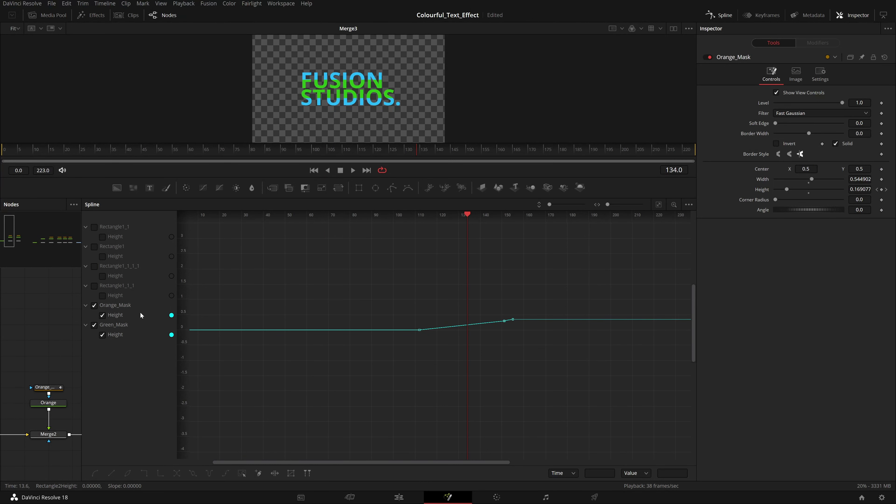
# - Fit the mask height curves to the Spline editor and smooth all their keyframes
pyautogui.moveTo(650, 292); pyautogui.dragTo(619, 310)
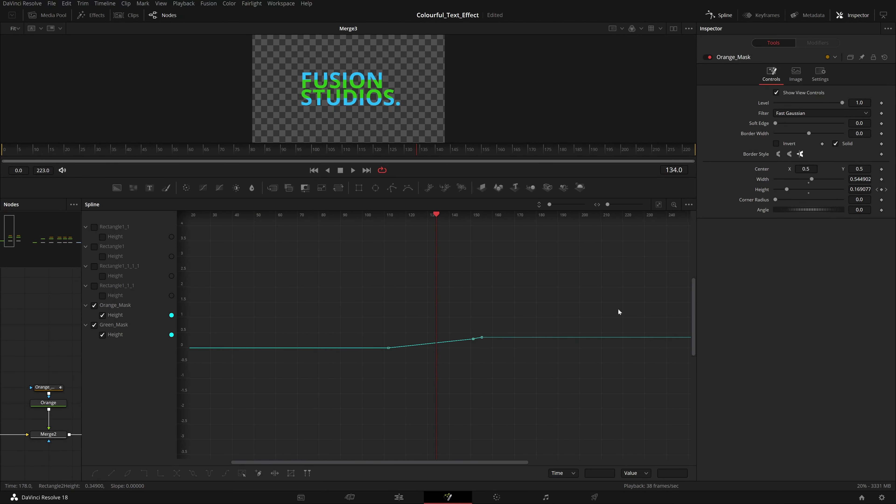
pyautogui.click(659, 205)
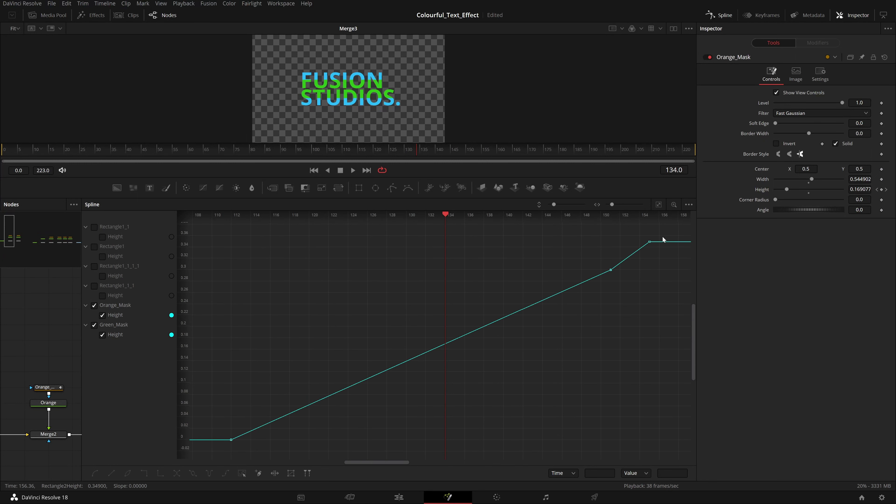
pyautogui.moveTo(665, 228); pyautogui.dragTo(219, 452)
pyautogui.click(95, 473)
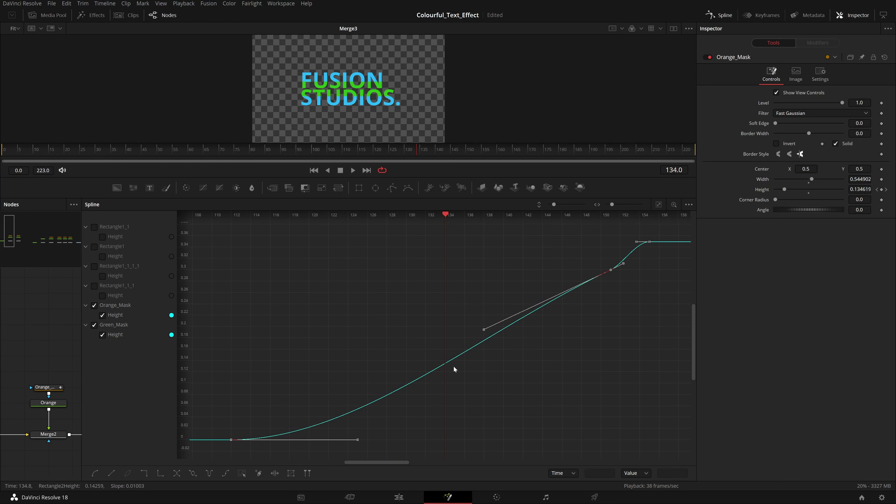
# - Switch the selected mask height keyframes to linear and back to smooth to compare the curve shapes
pyautogui.press('l')
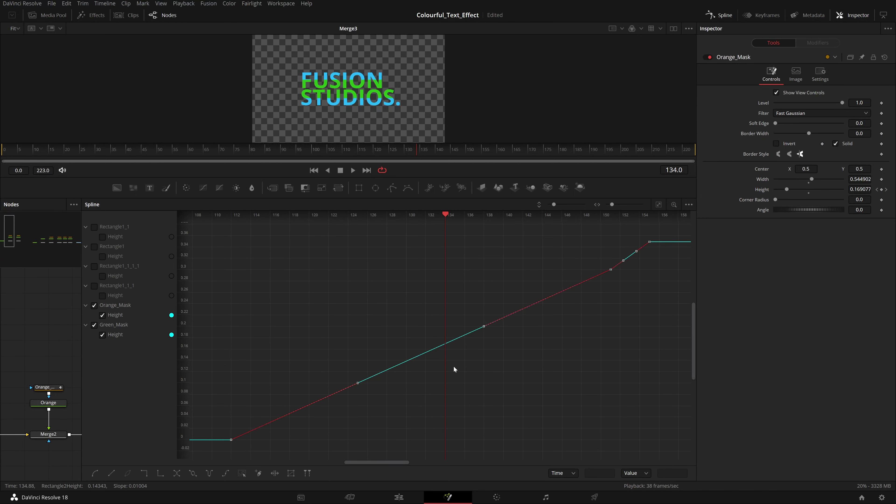
pyautogui.press('s')
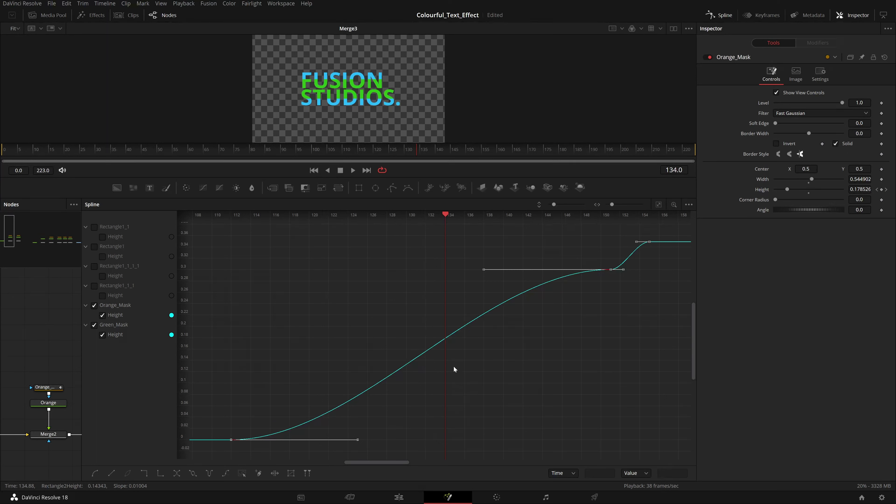
pyautogui.press('l')
pyautogui.press('s')
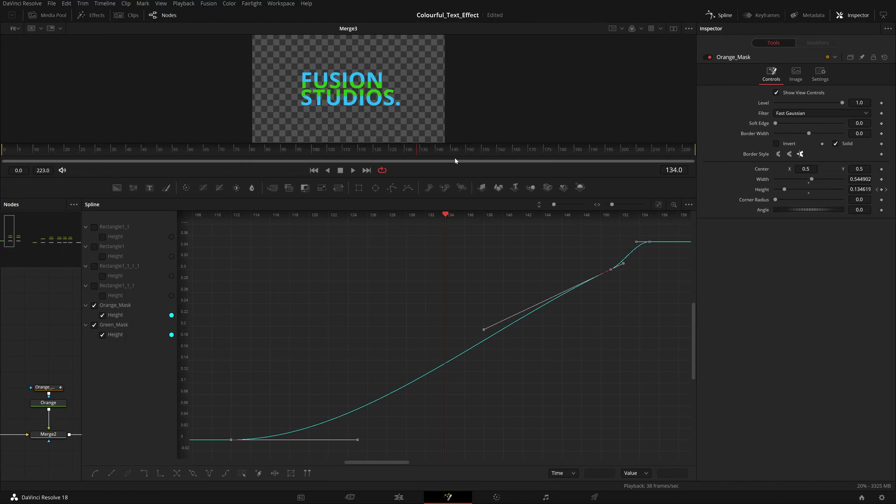
# - Scrub the frames between 127 and 155 to examine how the smoothed height curves drive the mask animation
pyautogui.moveTo(445, 214); pyautogui.dragTo(370, 237)
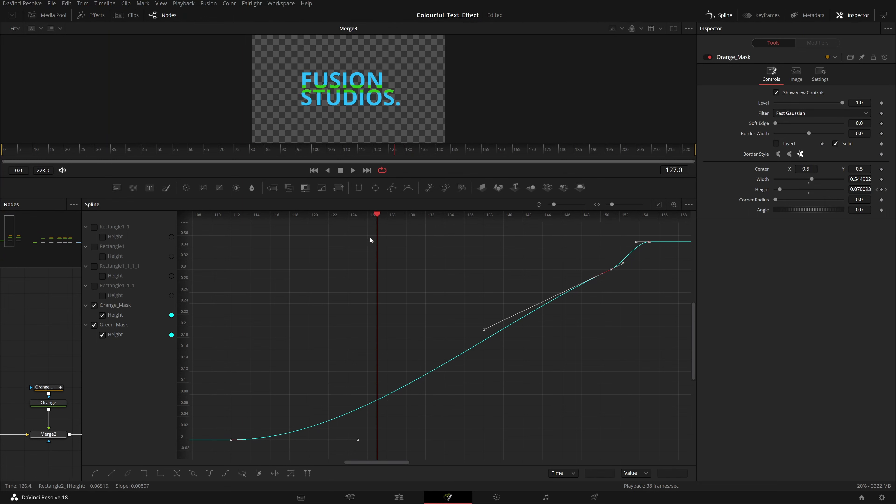
pyautogui.scroll(-5, 437, 296)
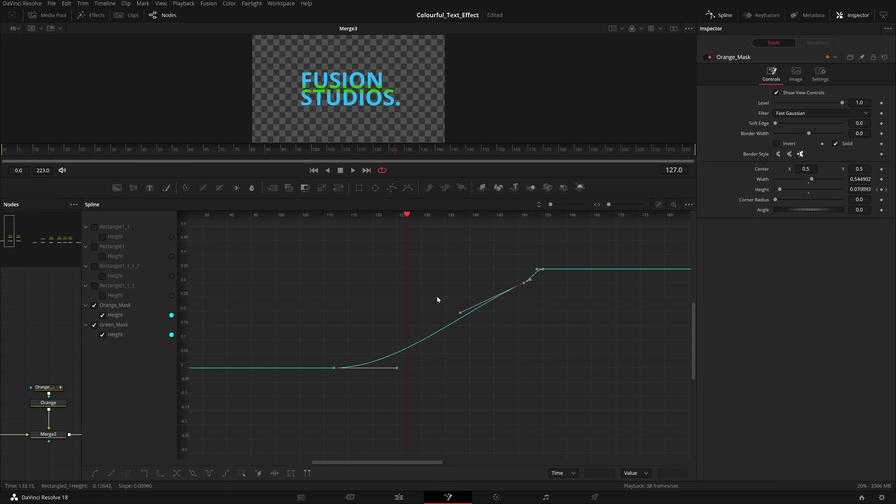
pyautogui.scroll(8, 583, 374)
pyautogui.scroll(-6, 576, 321)
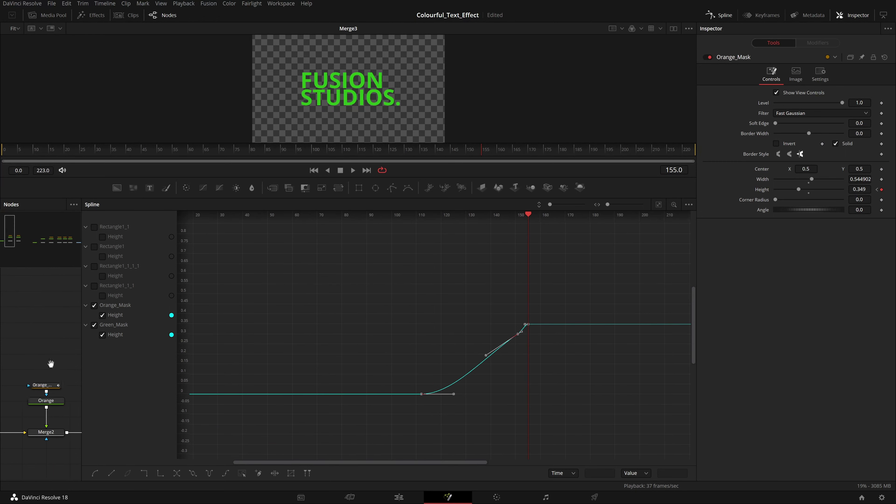
# - Hide Orange_Mask's height curve and select Green_Mask so only its curve is shown in the Spline editor
pyautogui.moveTo(51, 364); pyautogui.dragTo(76, 362)
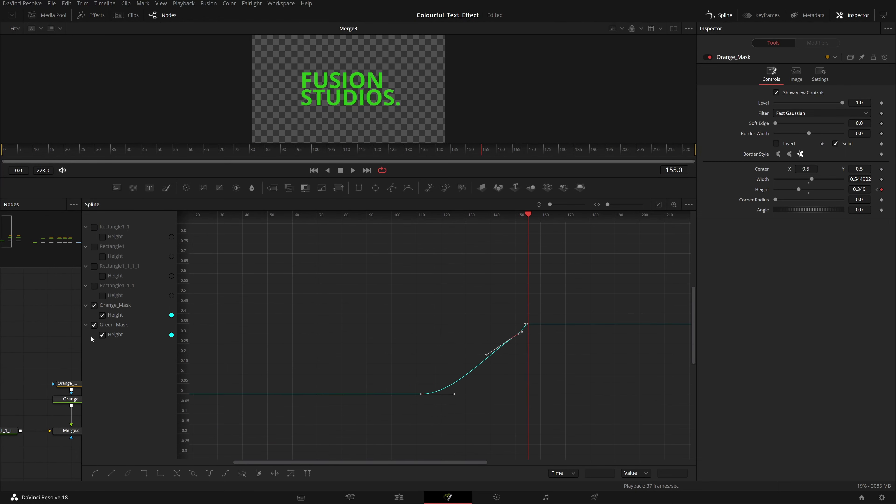
pyautogui.click(94, 304)
pyautogui.click(110, 325)
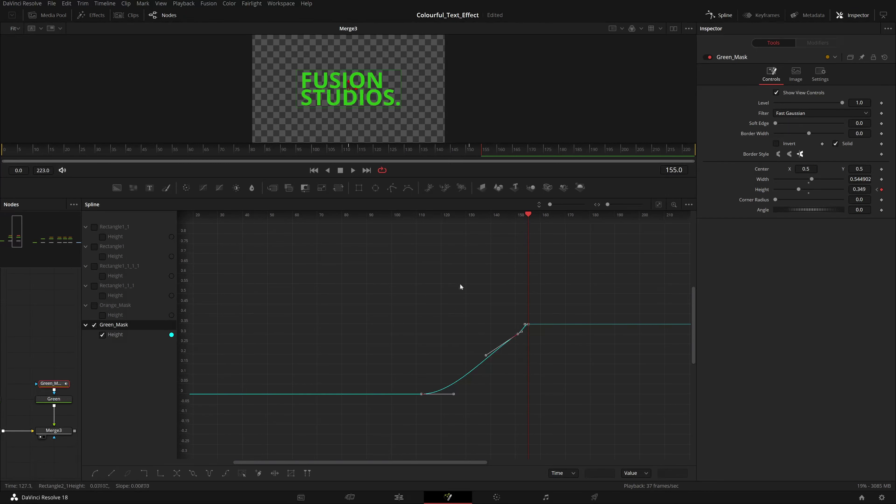
# - Save the project and shift the first keyframe of Green_Mask's height curve to frame 125
pyautogui.moveTo(370, 379); pyautogui.dragTo(425, 423)
pyautogui.moveTo(496, 215); pyautogui.dragTo(392, 248)
pyautogui.moveTo(359, 369); pyautogui.dragTo(413, 422)
pyautogui.hotkey('ctrl', 's')
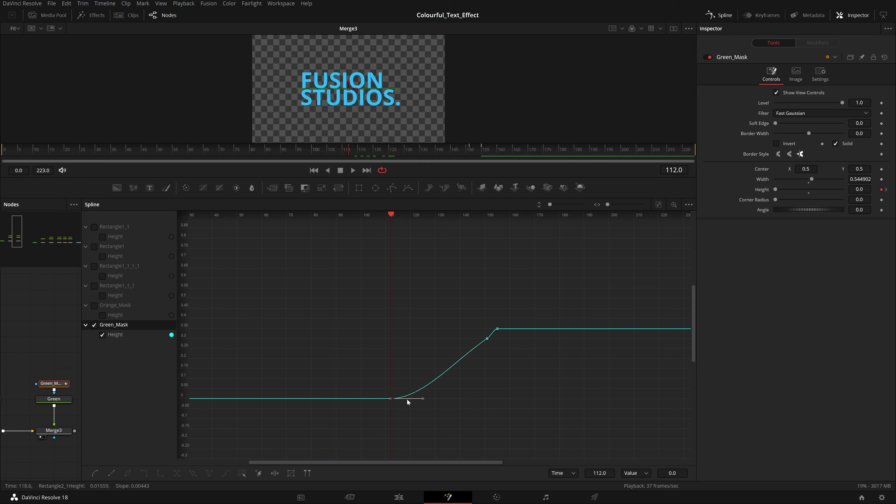
pyautogui.scroll(2, 407, 401)
pyautogui.press('super')
pyautogui.click(258, 288)
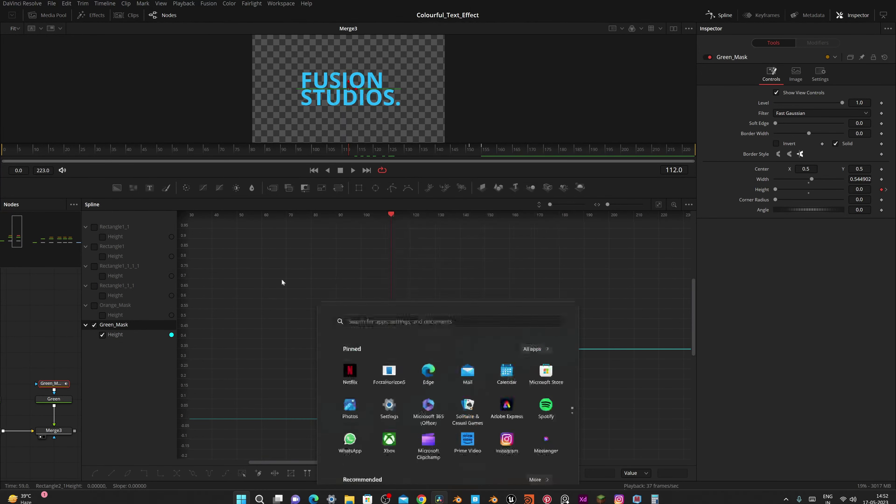
pyautogui.moveTo(391, 215); pyautogui.dragTo(366, 215)
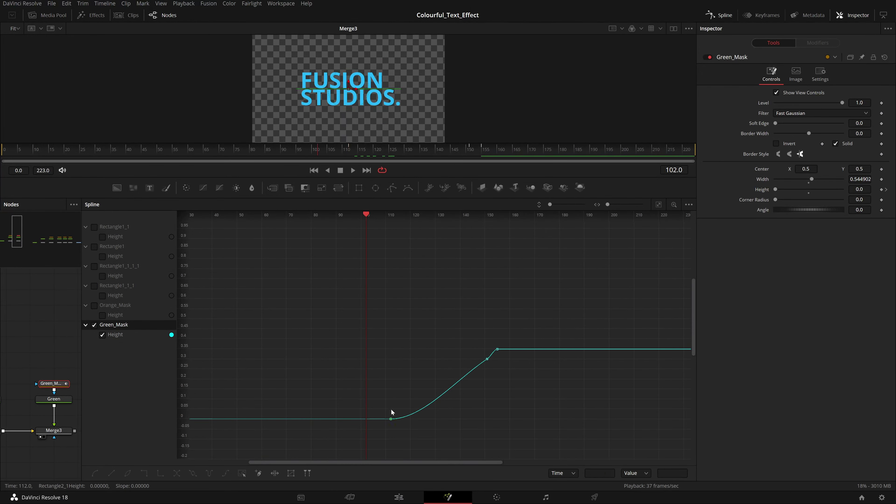
pyautogui.click(391, 418)
pyautogui.moveTo(388, 421); pyautogui.dragTo(398, 421)
pyautogui.moveTo(396, 420); pyautogui.dragTo(420, 427)
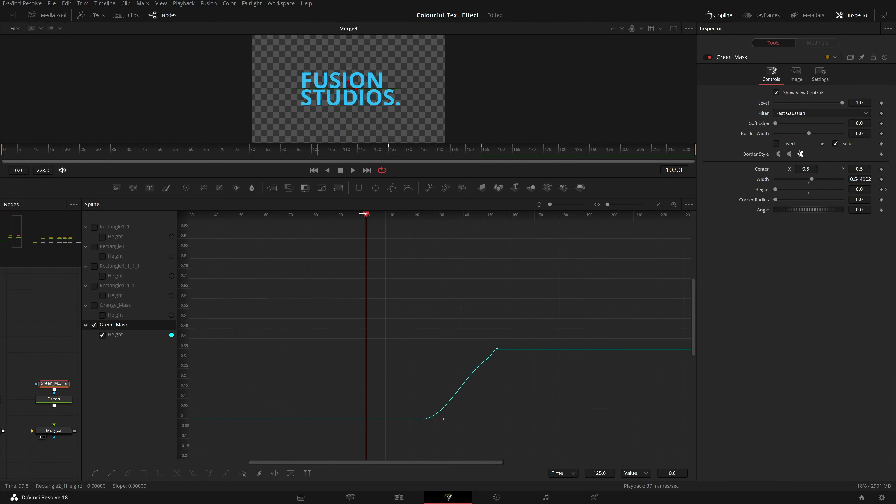
# - Play the animation from frame 82 to check the delay between the orange and green masks
pyautogui.moveTo(367, 244); pyautogui.dragTo(317, 244)
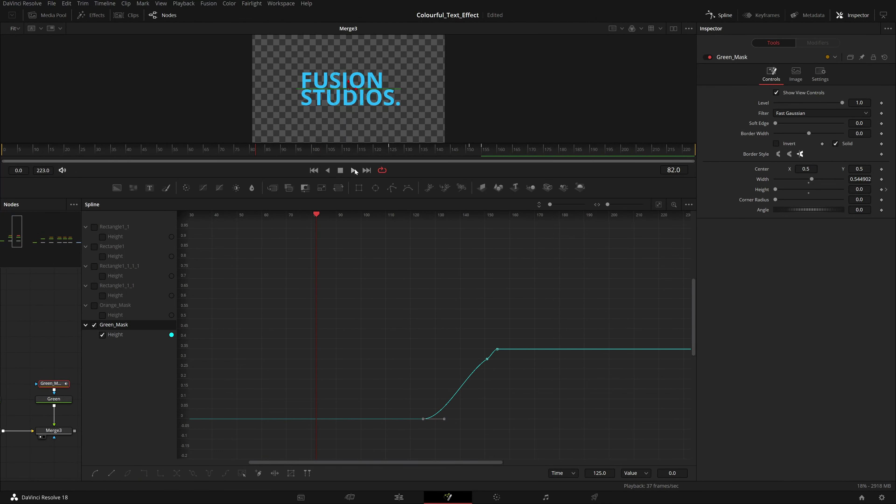
pyautogui.click(352, 170)
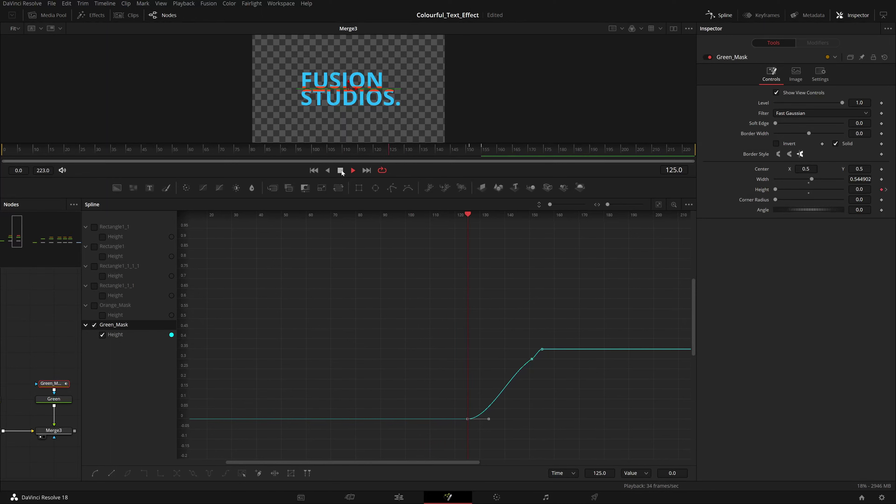
pyautogui.click(341, 170)
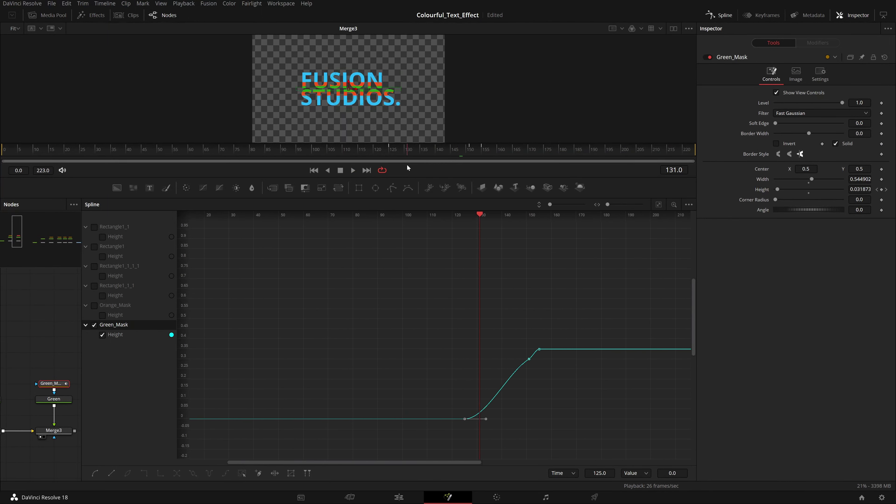
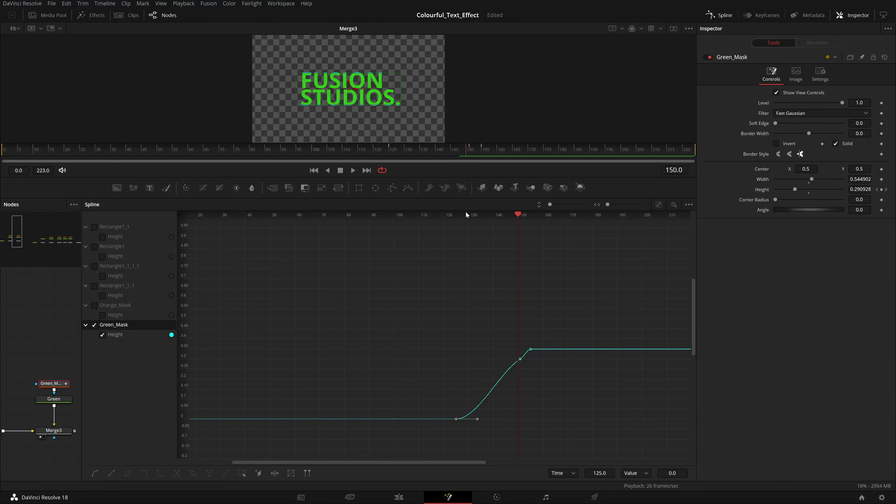
# - Select the four Rectangle1 masks of the finished setup and show only their height curves, fitted to an enlarged Spline editor
pyautogui.moveTo(25, 354); pyautogui.dragTo(0, 366)
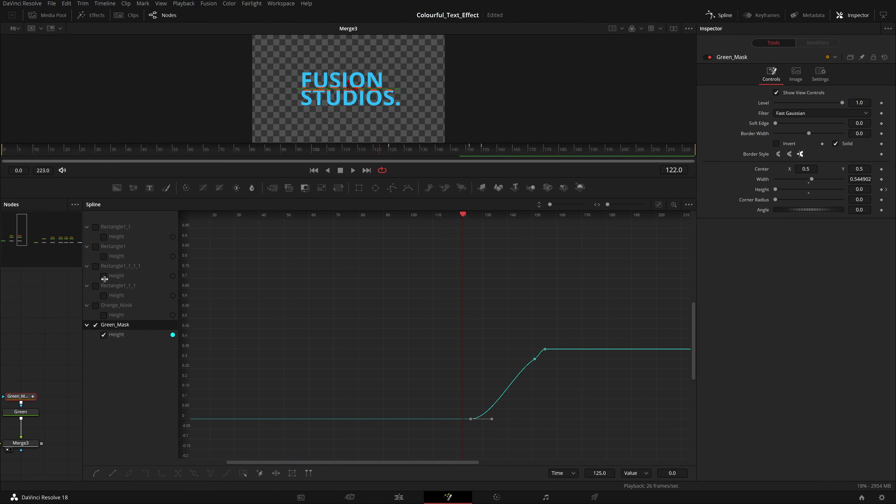
pyautogui.moveTo(80, 278); pyautogui.dragTo(449, 282)
pyautogui.scroll(-1, 319, 324)
pyautogui.moveTo(319, 325); pyautogui.dragTo(361, 366)
pyautogui.moveTo(380, 337); pyautogui.dragTo(189, 365)
pyautogui.rightClick(195, 356)
pyautogui.click(226, 267)
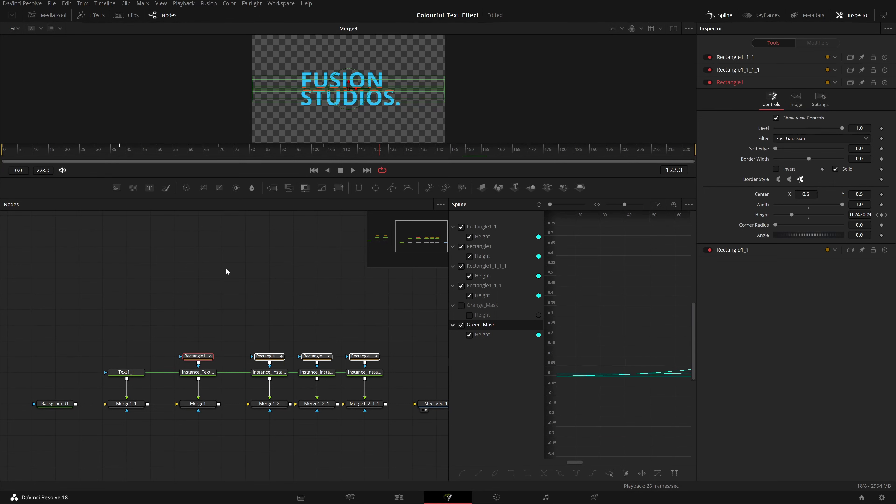
pyautogui.moveTo(448, 257); pyautogui.dragTo(114, 257)
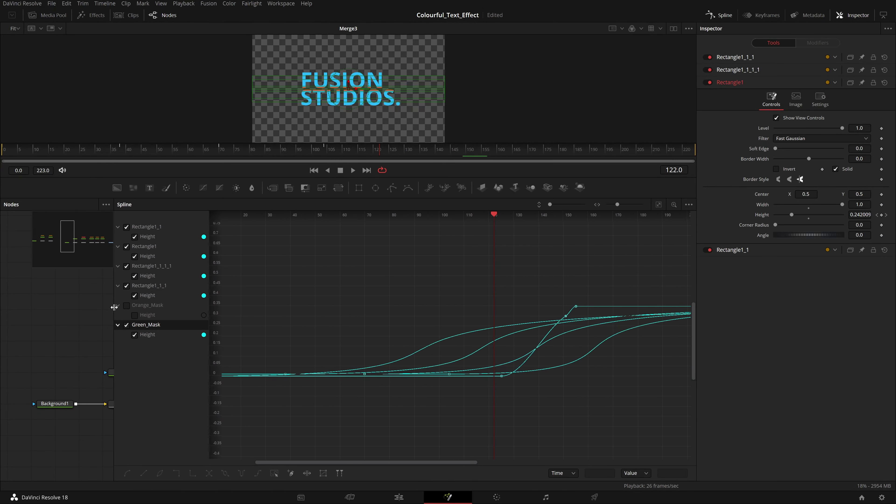
pyautogui.click(127, 325)
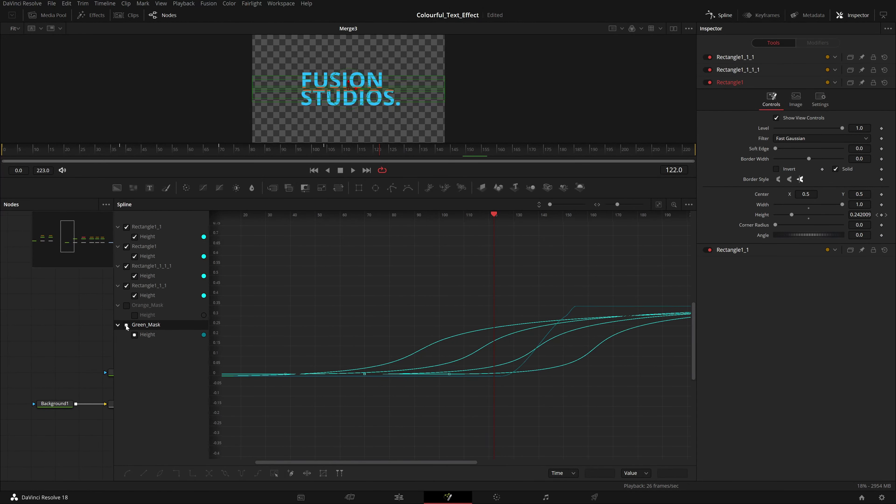
pyautogui.click(659, 205)
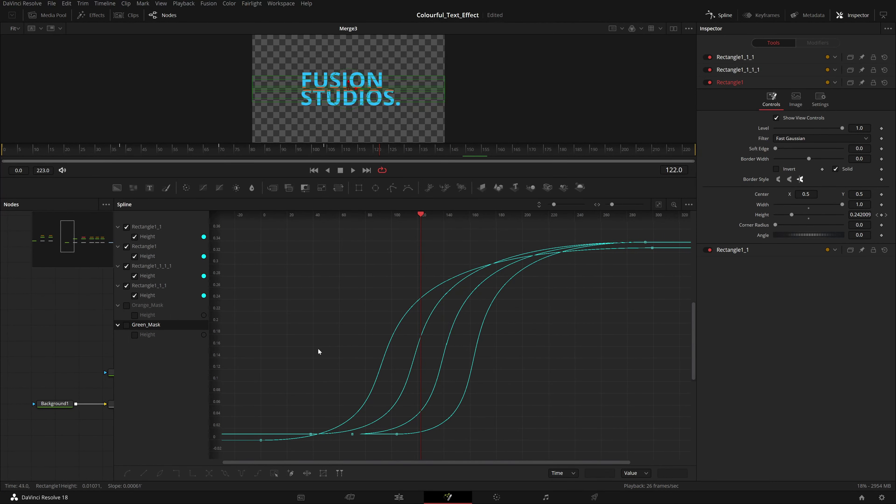
# - Examine the start and end keyframes and their handles on the four rectangle masks' height curves
pyautogui.scroll(-5, 317, 349)
pyautogui.moveTo(256, 360); pyautogui.dragTo(429, 438)
pyautogui.moveTo(106, 338); pyautogui.dragTo(2, 332)
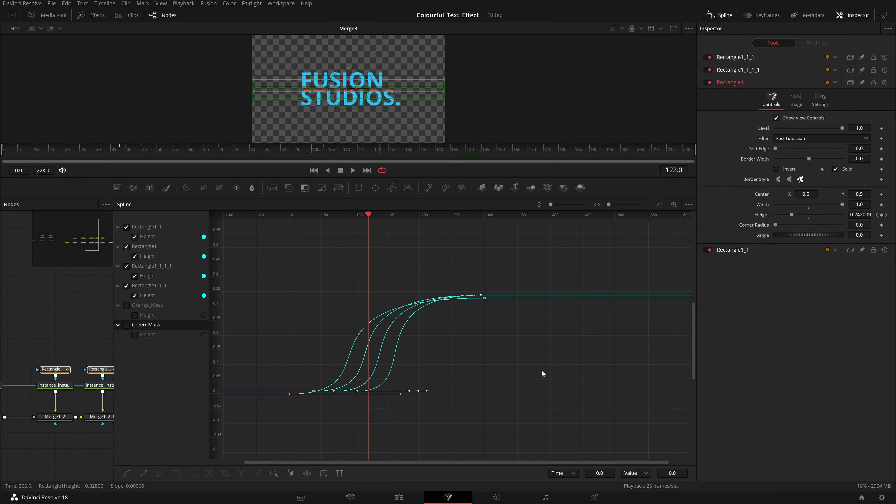
pyautogui.moveTo(573, 246); pyautogui.dragTo(372, 325)
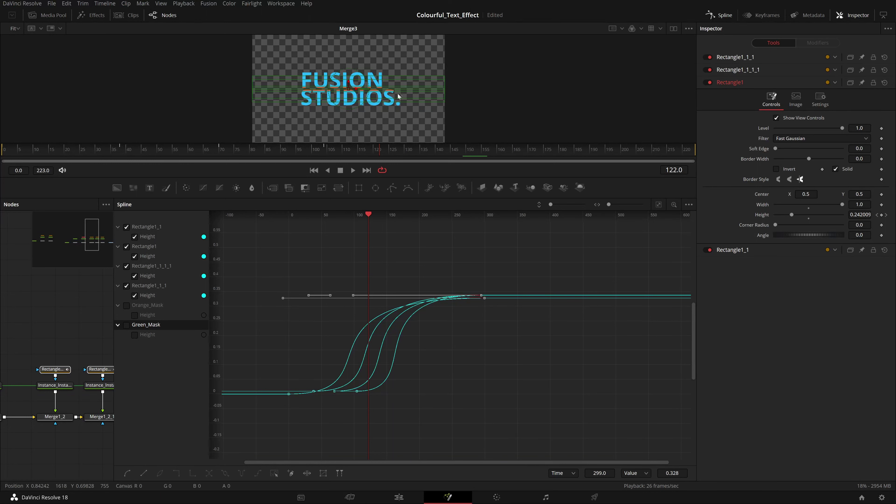
pyautogui.moveTo(445, 431); pyautogui.dragTo(192, 370)
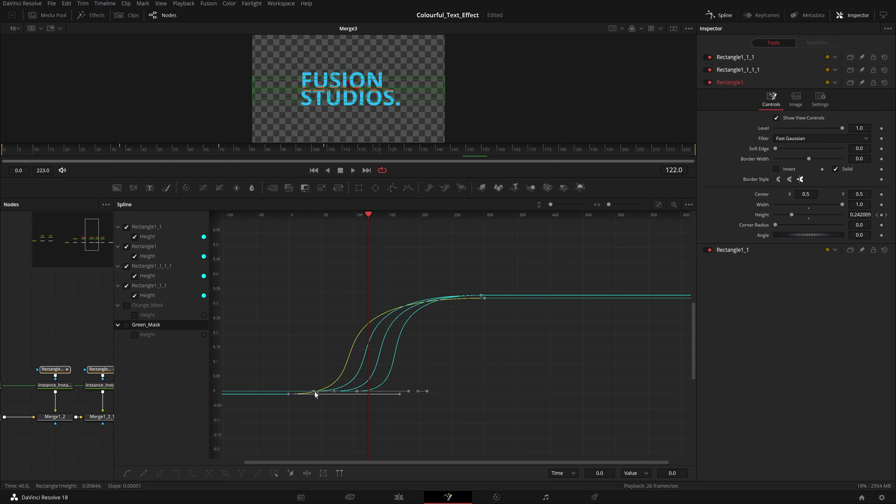
# - Load MediaOut1 into the viewer and clear the keyframe selection on the mask height curves
pyautogui.moveTo(100, 344); pyautogui.dragTo(33, 325)
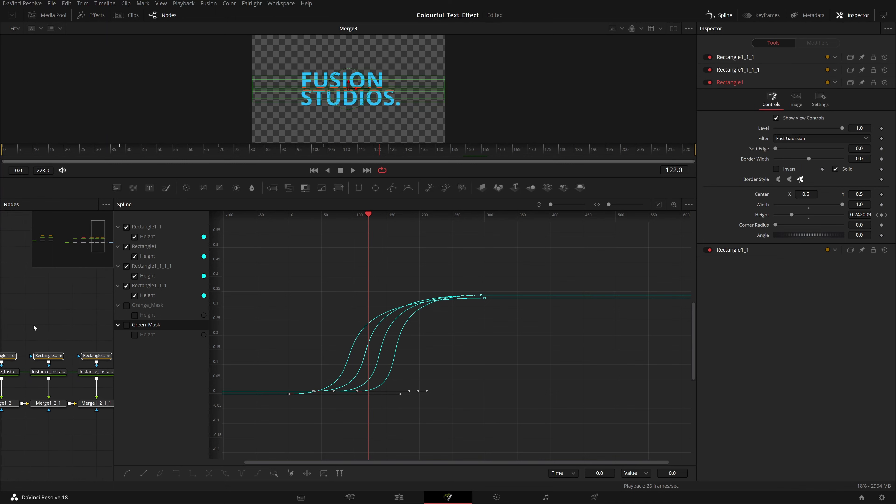
pyautogui.moveTo(103, 327); pyautogui.dragTo(23, 327)
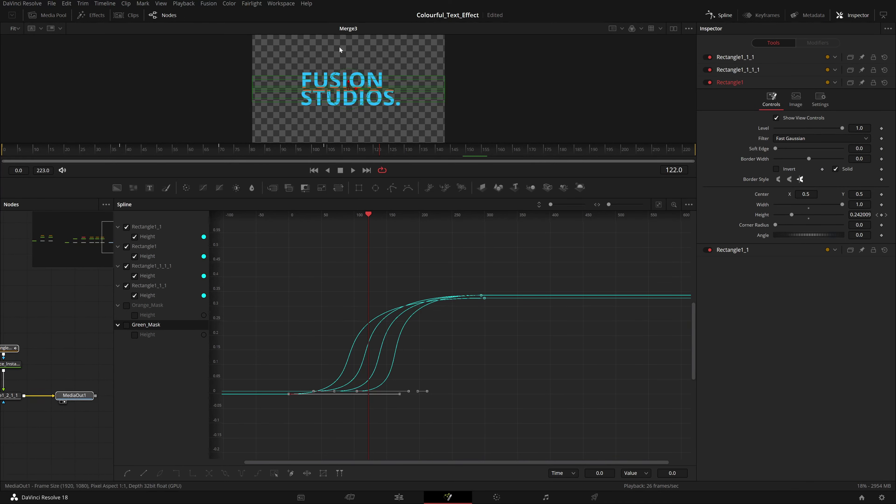
pyautogui.click(61, 402)
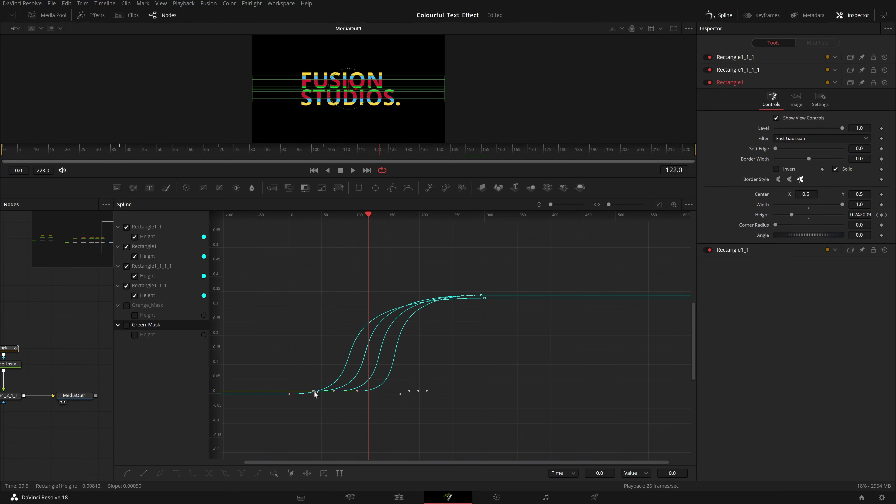
pyautogui.moveTo(315, 394); pyautogui.dragTo(365, 446)
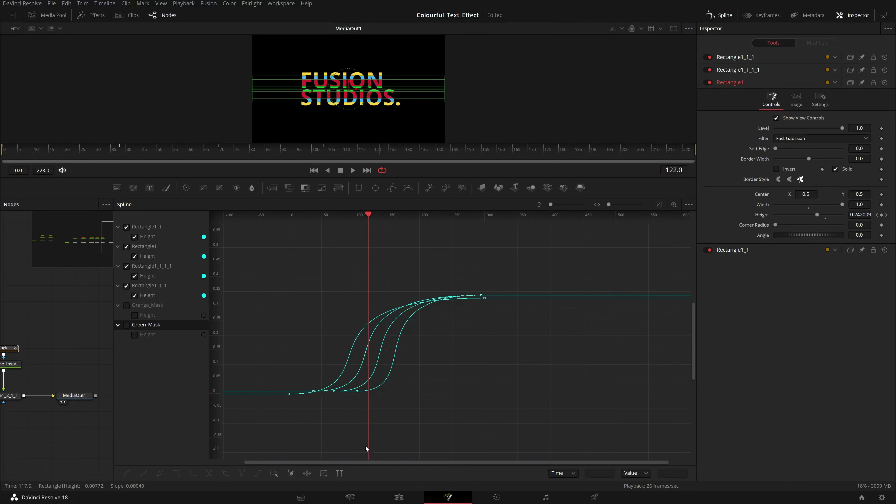
# - Close the Spline editor, enlarge the viewer over the node graph and deselect all nodes
pyautogui.click(718, 18)
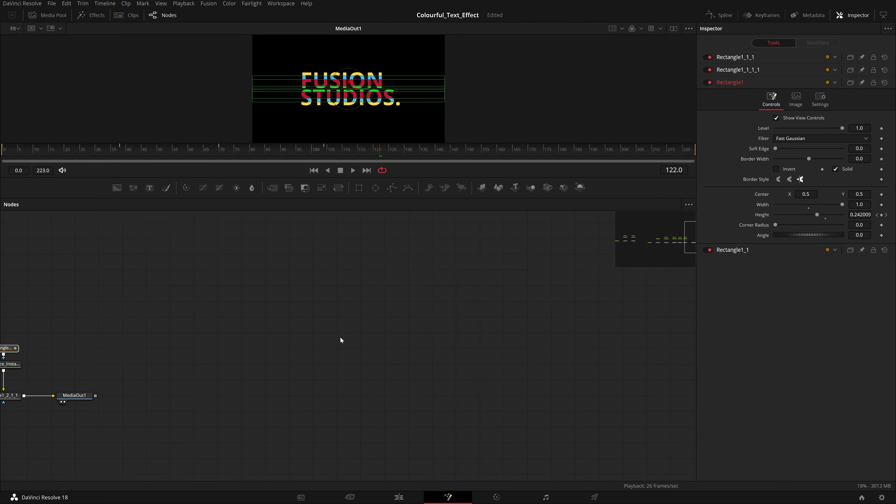
pyautogui.click(466, 102)
pyautogui.moveTo(450, 178); pyautogui.dragTo(455, 378)
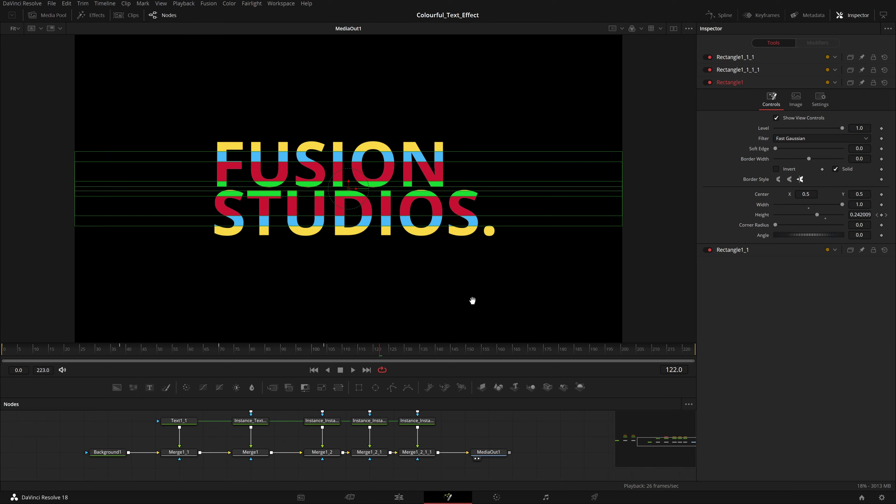
pyautogui.click(501, 427)
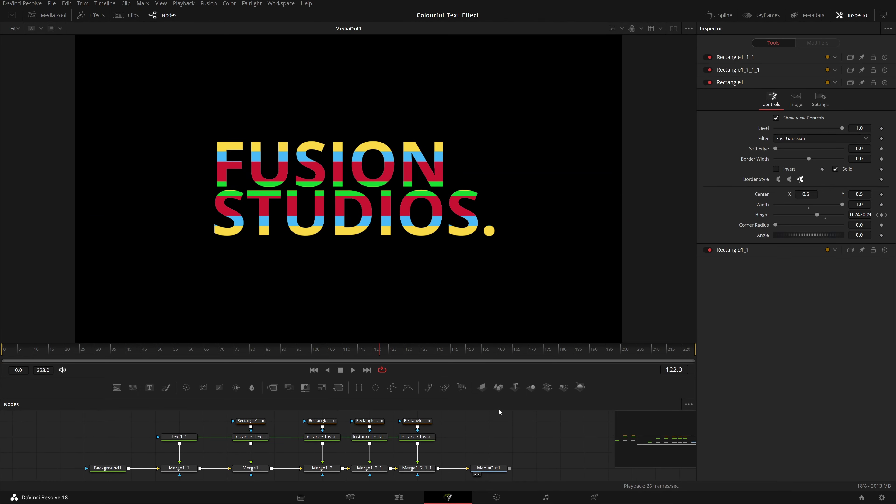
# - Switch to the Edit page and scrub Timeline 1 to 01:00:02:52 over the first Fusion Composition
pyautogui.click(399, 497)
pyautogui.click(445, 306)
pyautogui.moveTo(446, 306); pyautogui.dragTo(341, 374)
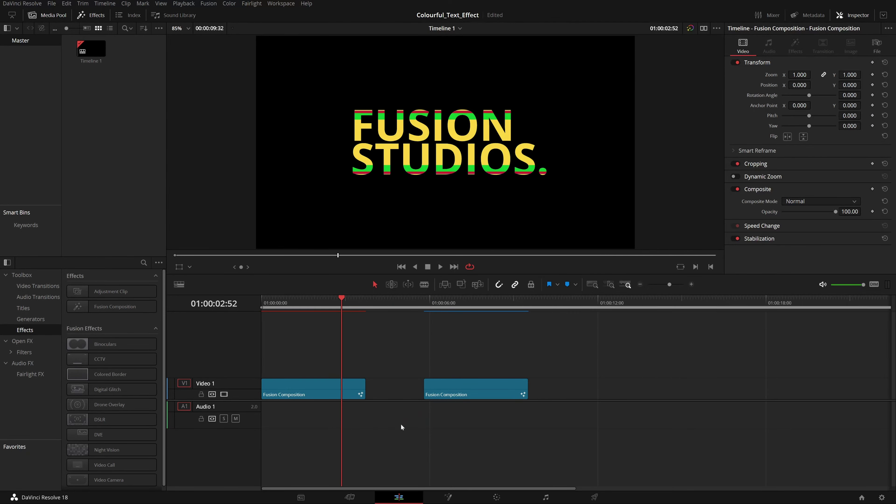
# - Return to the Fusion page and delete the demonstration text nodes, including Orange, Green, their masks, Merge2 and Merge3
pyautogui.click(463, 499)
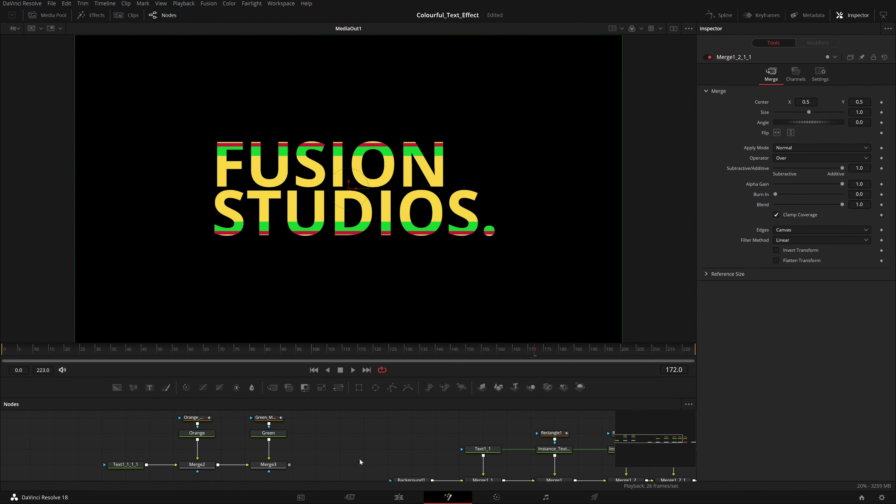
pyautogui.moveTo(304, 474); pyautogui.dragTo(105, 411)
pyautogui.press('Delete')
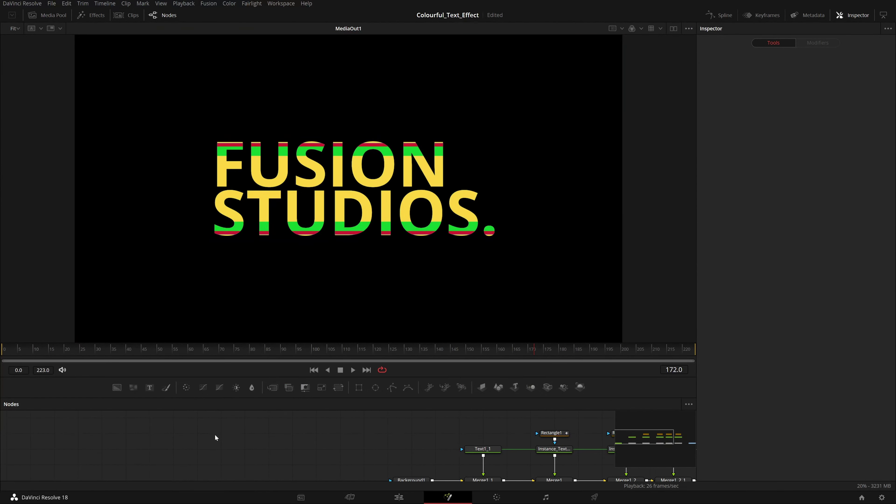
# - Open the other Fusion Composition, whose text layers use ellipse masks
pyautogui.click(119, 16)
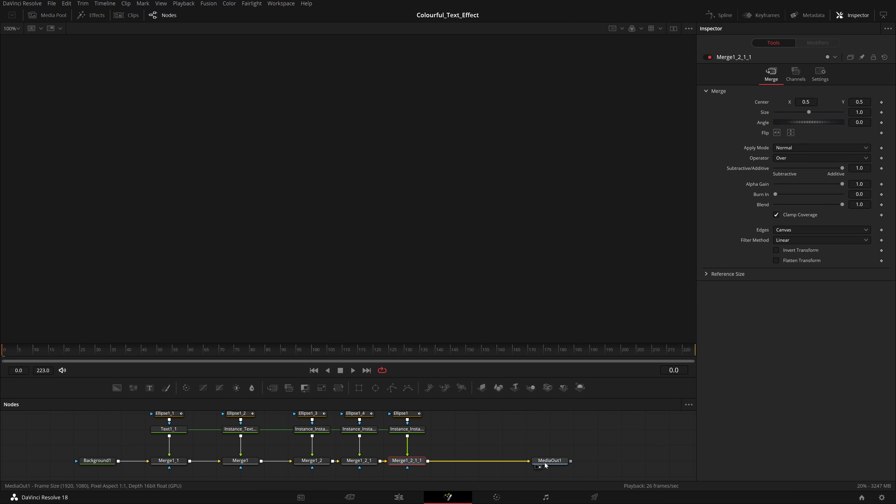
# - Load MediaOut1 into the viewer and play the ellipse-mask text animation, stopping at frame 114
pyautogui.click(537, 467)
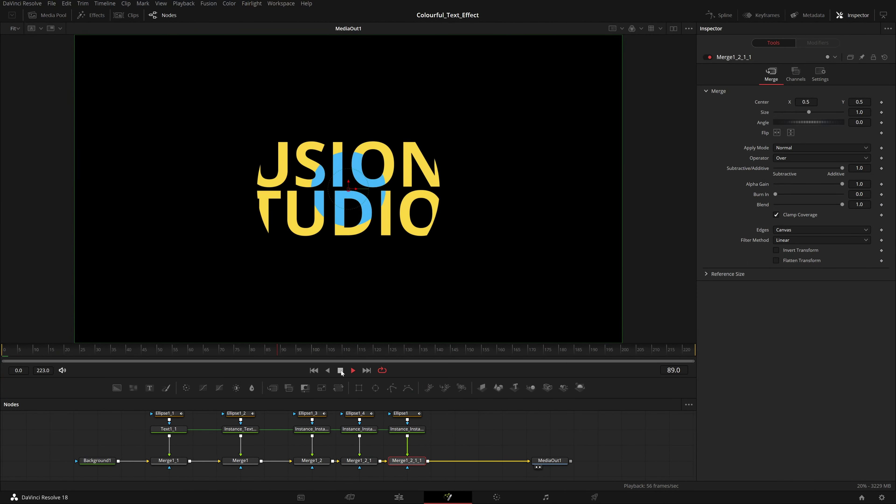
pyautogui.press('space')
pyautogui.moveTo(400, 441); pyautogui.dragTo(389, 461)
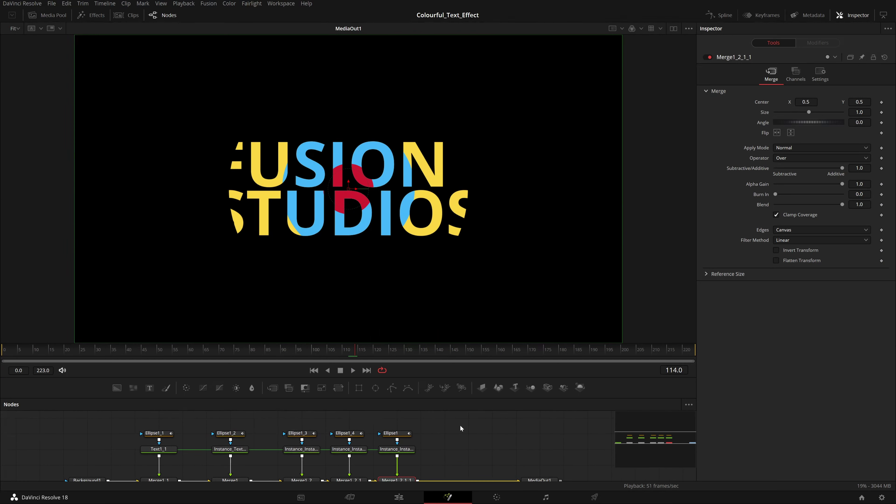
# - Add a separate Ellipse mask node, keep the five existing ellipse mask nodes selected and open the Spline editor
pyautogui.moveTo(455, 418); pyautogui.dragTo(123, 441)
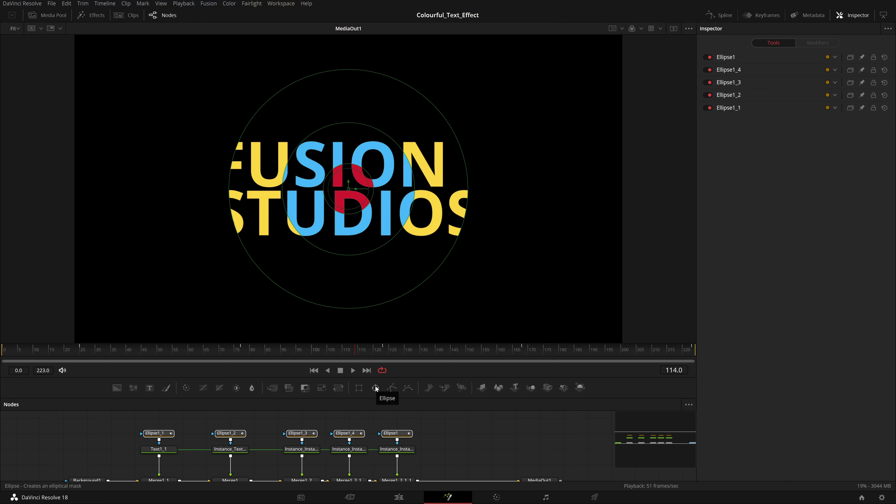
pyautogui.moveTo(386, 406); pyautogui.dragTo(411, 448)
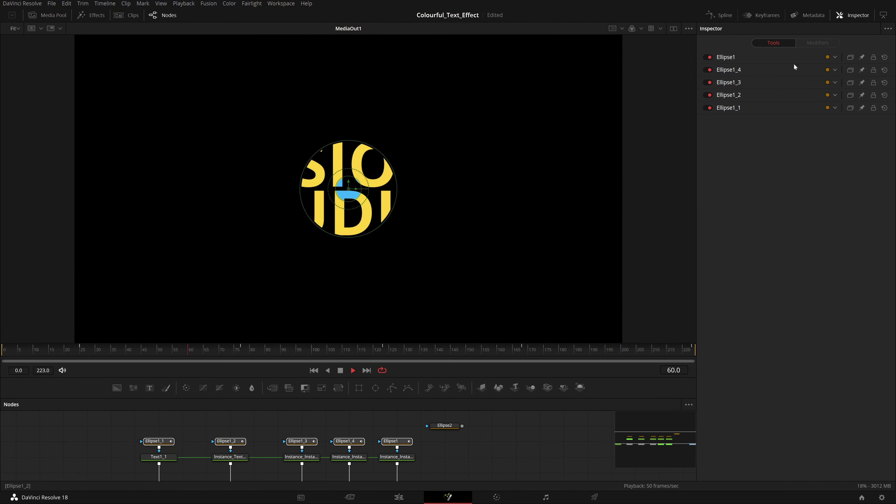
pyautogui.click(394, 441)
pyautogui.click(719, 15)
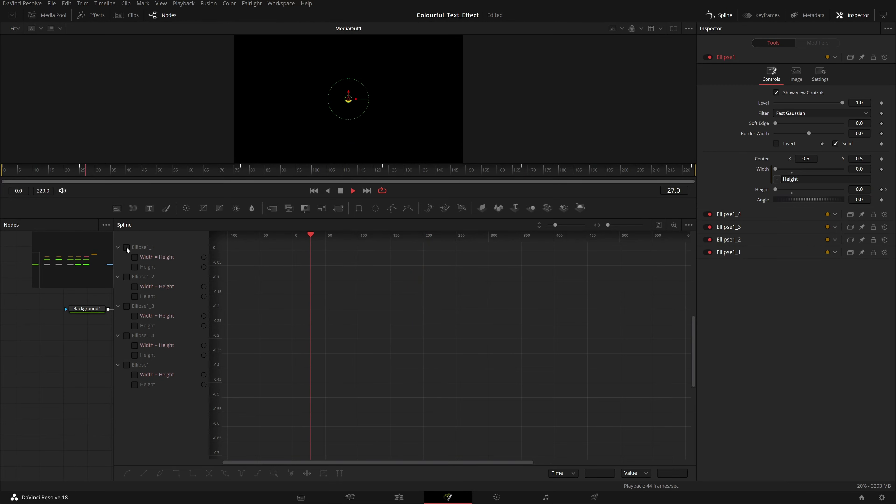
# - Display the width and height splines of Ellipse1_1, Ellipse1_2, Ellipse1_3, Ellipse1_4 and Ellipse1 in the Spline editor
pyautogui.click(127, 248)
pyautogui.click(127, 277)
pyautogui.click(127, 306)
pyautogui.click(126, 335)
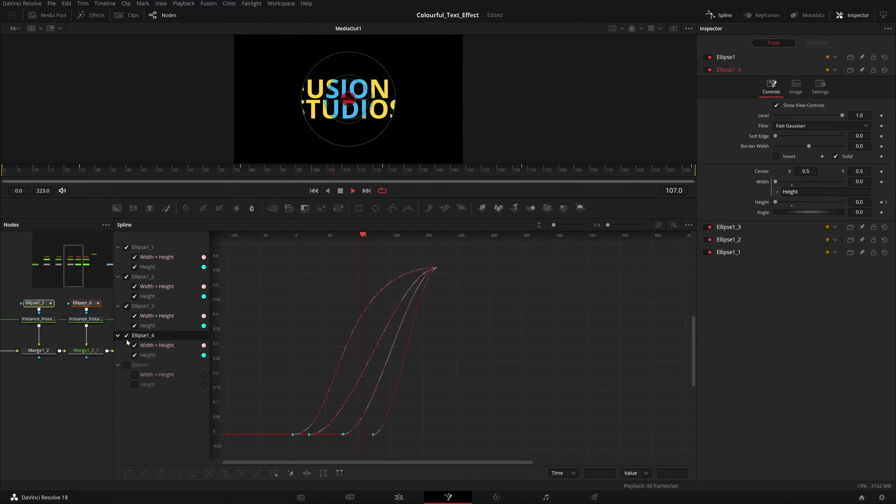
pyautogui.click(126, 364)
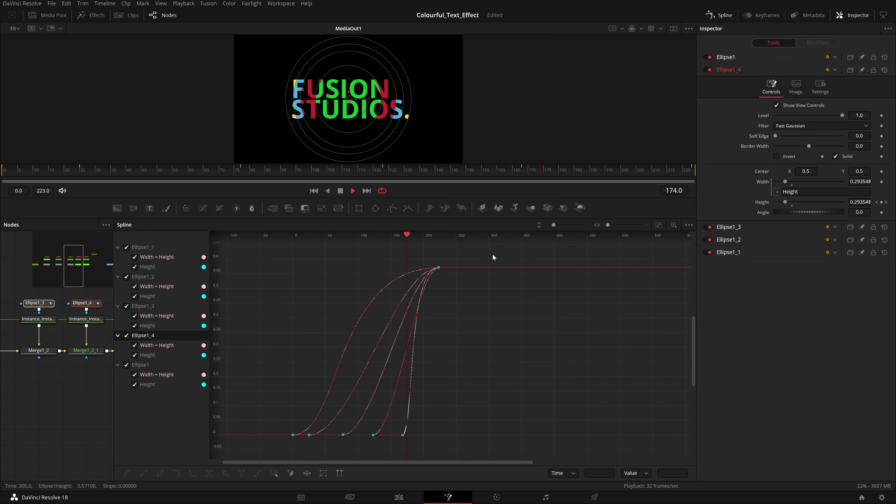
# - Select the starting keyframes of all five ellipse splines and stop playback at frame 119
pyautogui.moveTo(473, 442); pyautogui.dragTo(281, 402)
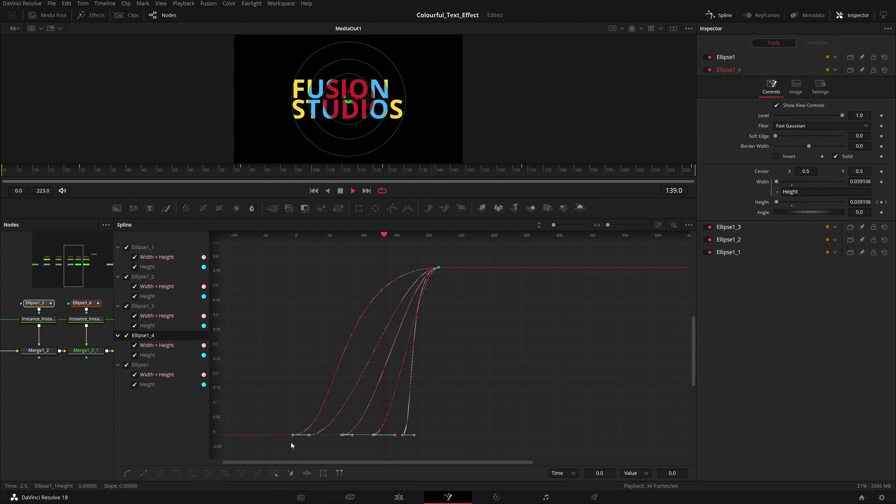
pyautogui.moveTo(274, 408); pyautogui.dragTo(459, 454)
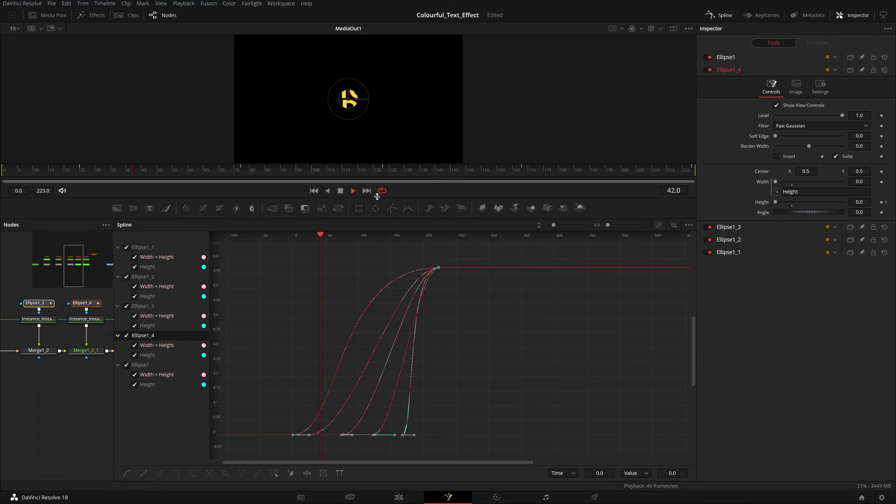
pyautogui.click(341, 191)
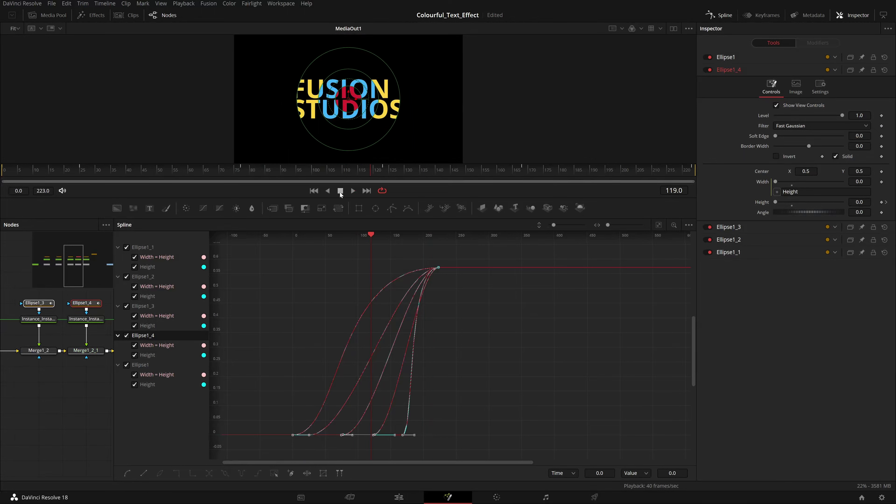
# - Scrub the composition to examine when each ellipse starts growing, ending at frame 168
pyautogui.moveTo(338, 173); pyautogui.dragTo(55, 186)
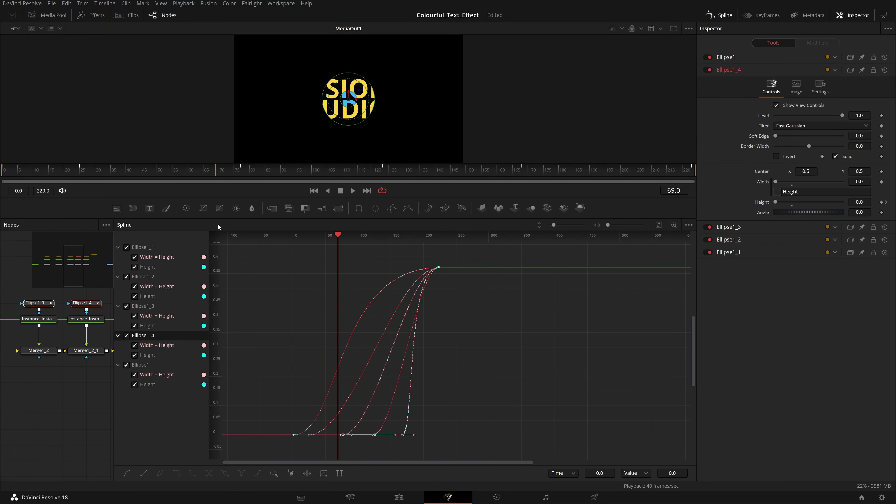
pyautogui.moveTo(218, 223); pyautogui.dragTo(175, 231)
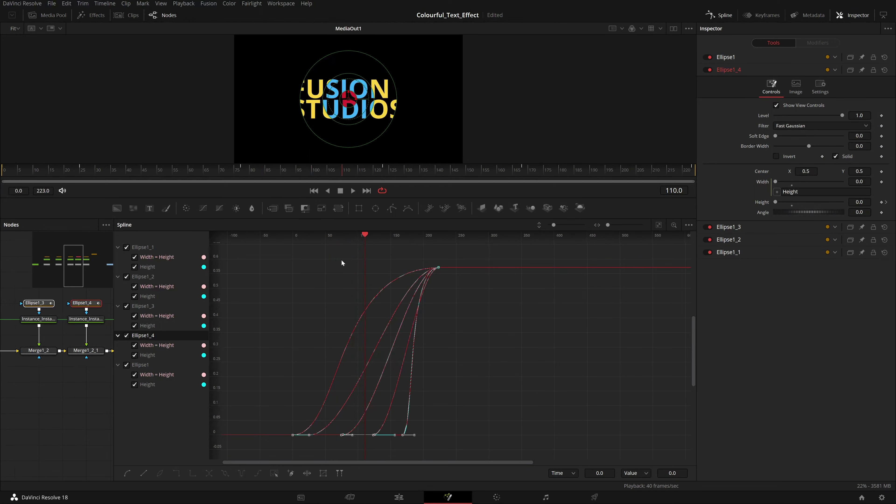
pyautogui.moveTo(341, 260); pyautogui.dragTo(385, 267)
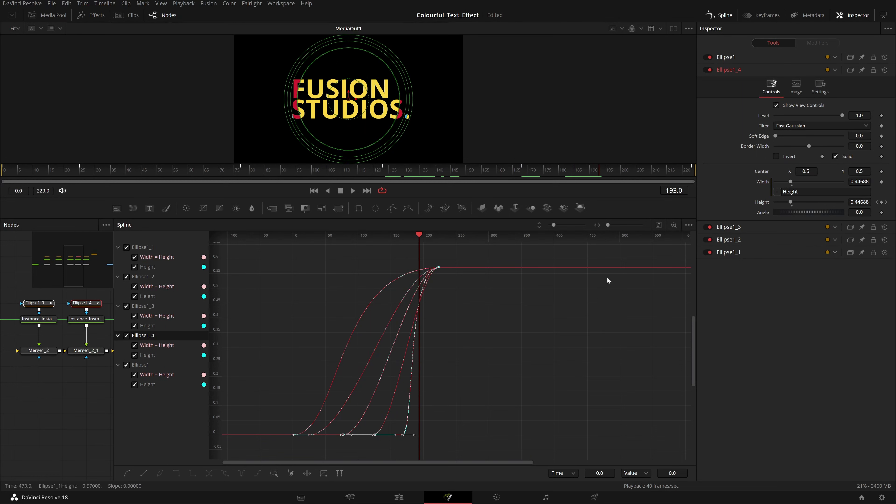
pyautogui.moveTo(568, 172); pyautogui.dragTo(523, 174)
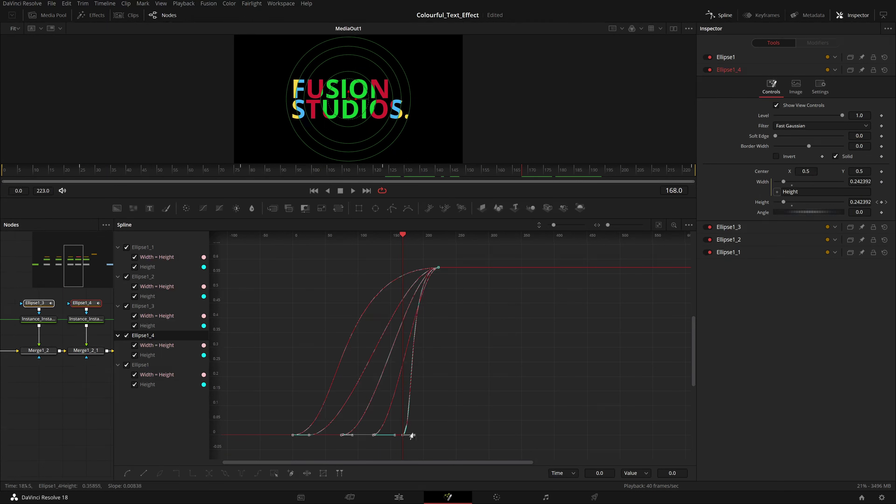
# - Smooth the starting keyframes of all five ellipse splines, scrub to frame 200 and play the animation
pyautogui.moveTo(495, 397)
pyautogui.mouseDown()
pyautogui.moveTo(302, 457)
pyautogui.moveTo(258, 460)
pyautogui.mouseUp()
pyautogui.click(127, 474)
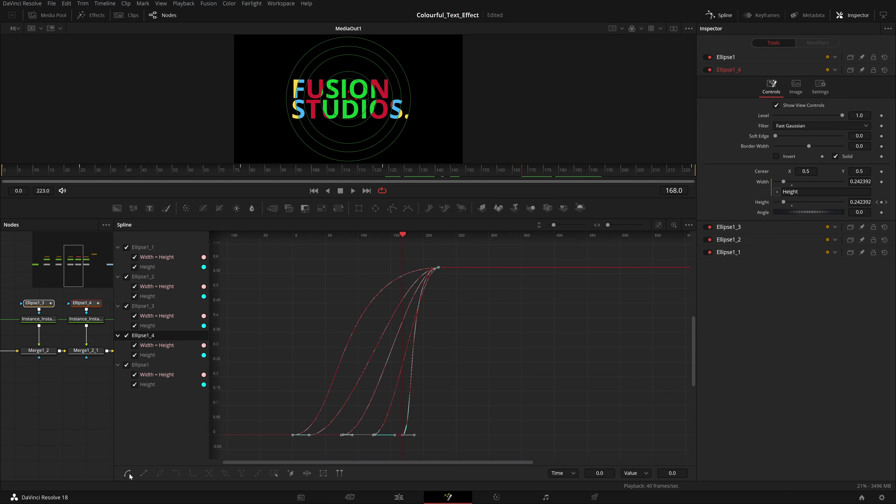
pyautogui.moveTo(402, 236); pyautogui.dragTo(424, 236)
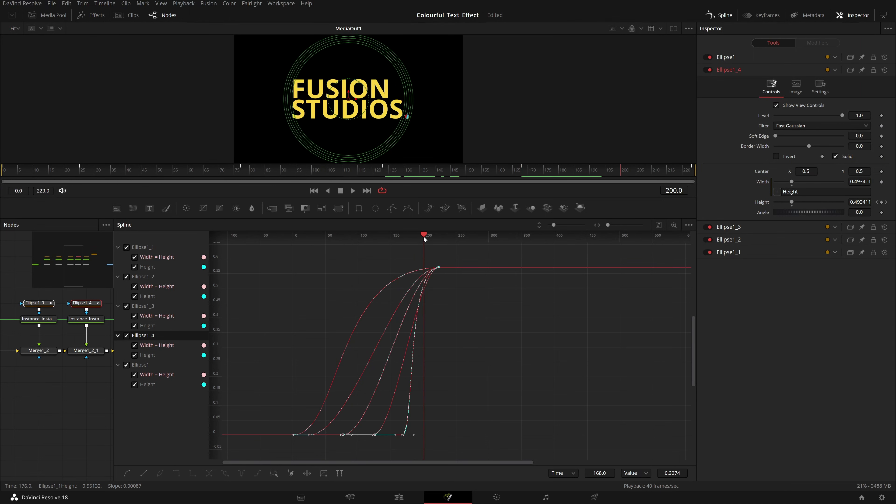
pyautogui.click(351, 192)
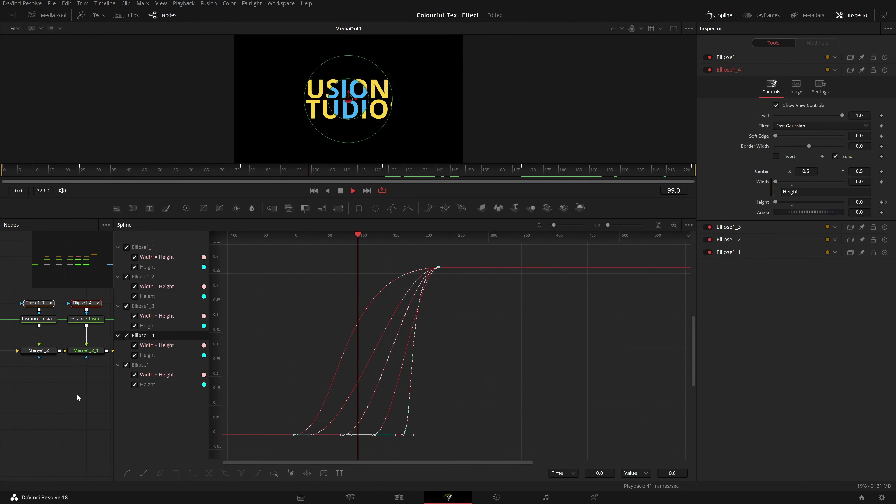
# - Select the MediaOut1 node and watch the animation in an enlarged viewer, stopping at frame 70
pyautogui.moveTo(77, 394); pyautogui.dragTo(0, 405)
pyautogui.click(76, 370)
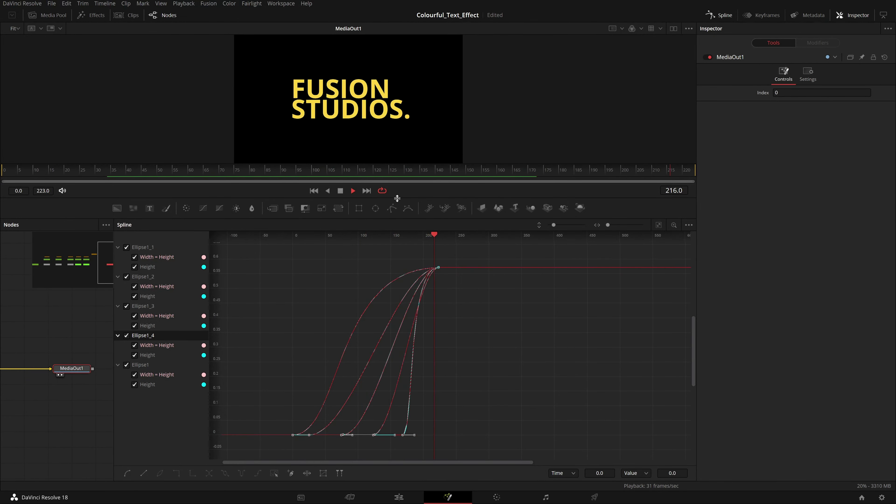
pyautogui.moveTo(398, 198); pyautogui.dragTo(387, 449)
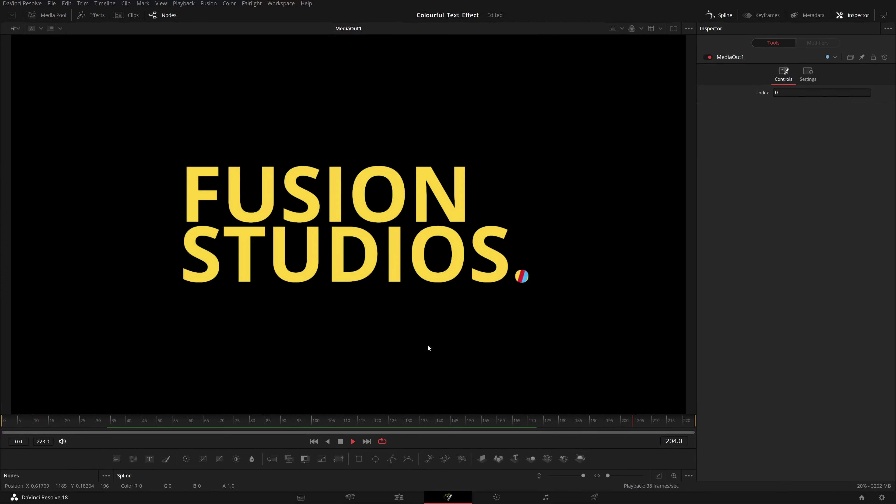
pyautogui.press('space')
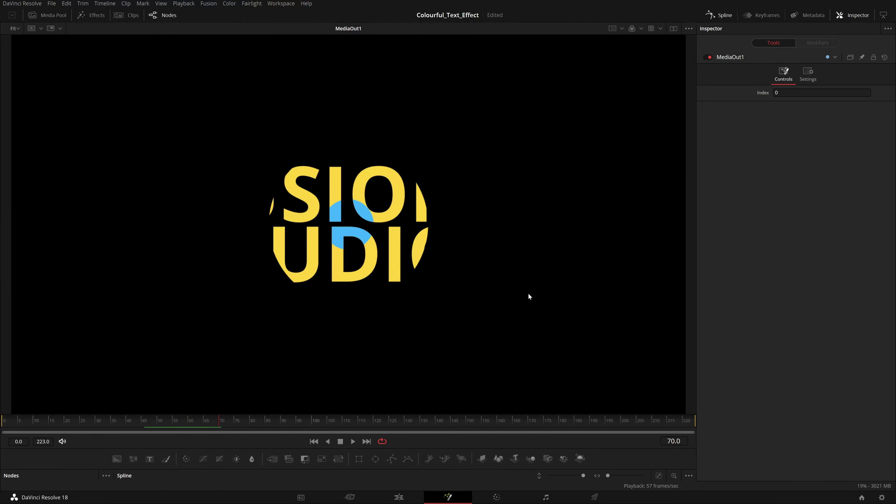
# - Preview Text1_1 and Merge1_1 with the Ellipse1_1 mask disabled, scrub to frame 43 and re-enable the mask
pyautogui.moveTo(457, 448); pyautogui.dragTo(475, 258)
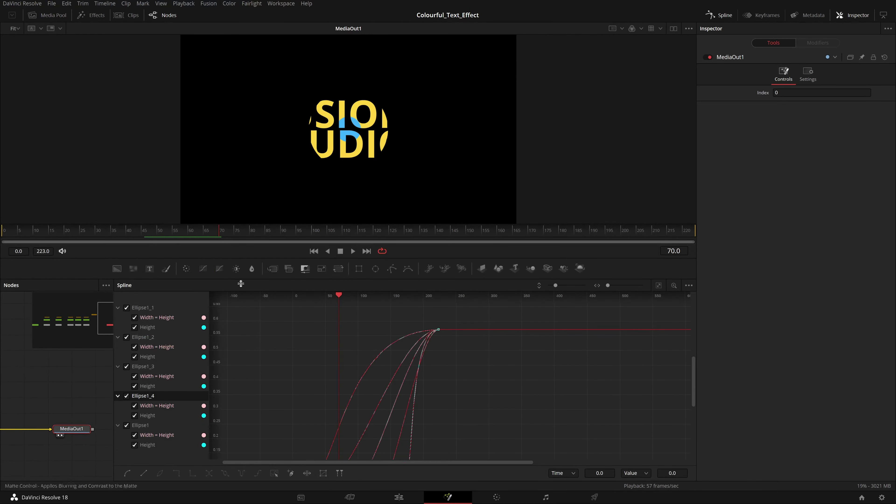
pyautogui.moveTo(106, 376); pyautogui.dragTo(423, 368)
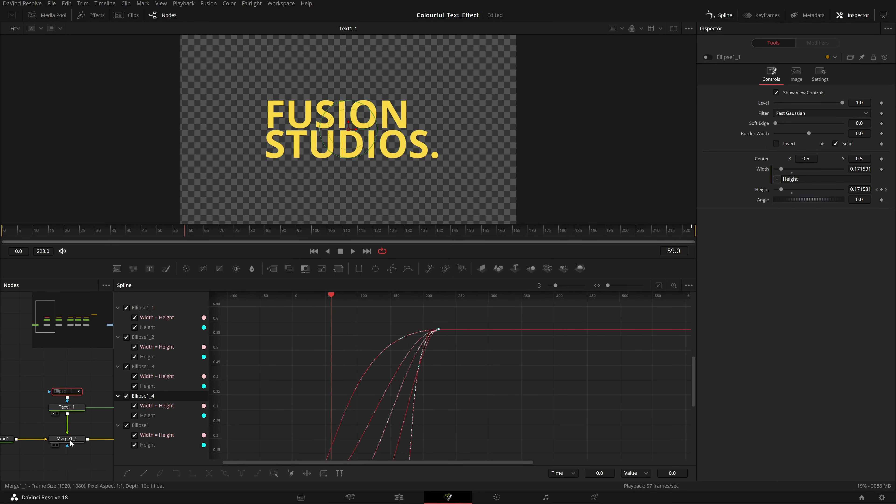
pyautogui.moveTo(69, 440); pyautogui.dragTo(285, 147)
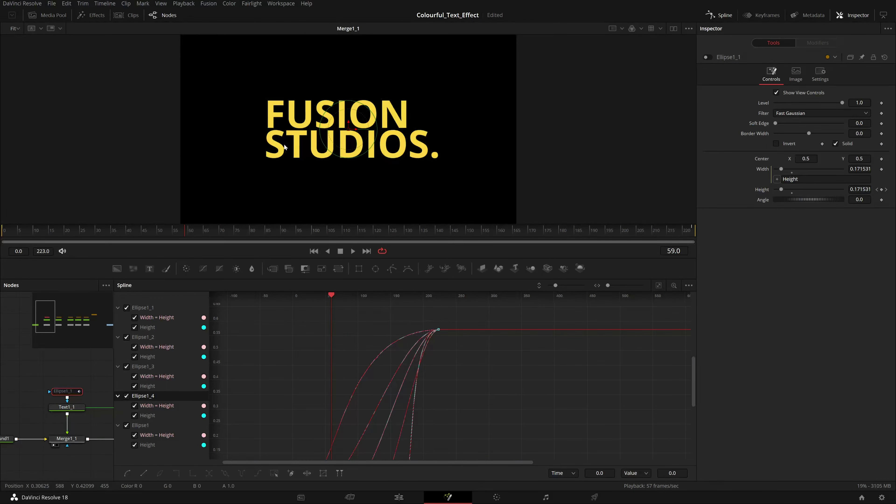
pyautogui.moveTo(218, 244); pyautogui.dragTo(2, 244)
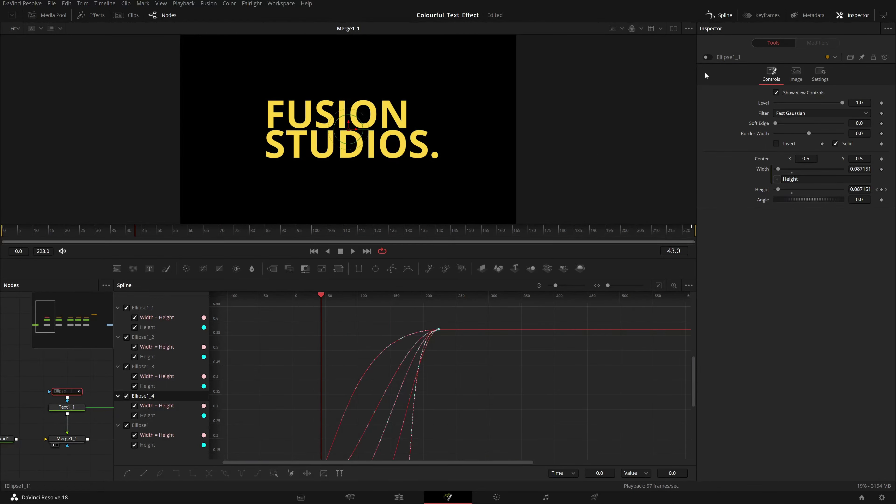
pyautogui.click(707, 57)
# - Load MediaOut1 back into the viewer and play the full animation in an enlarged viewer
pyautogui.moveTo(83, 379); pyautogui.dragTo(3, 367)
pyautogui.moveTo(110, 370); pyautogui.dragTo(2, 374)
pyautogui.moveTo(74, 374); pyautogui.dragTo(40, 369)
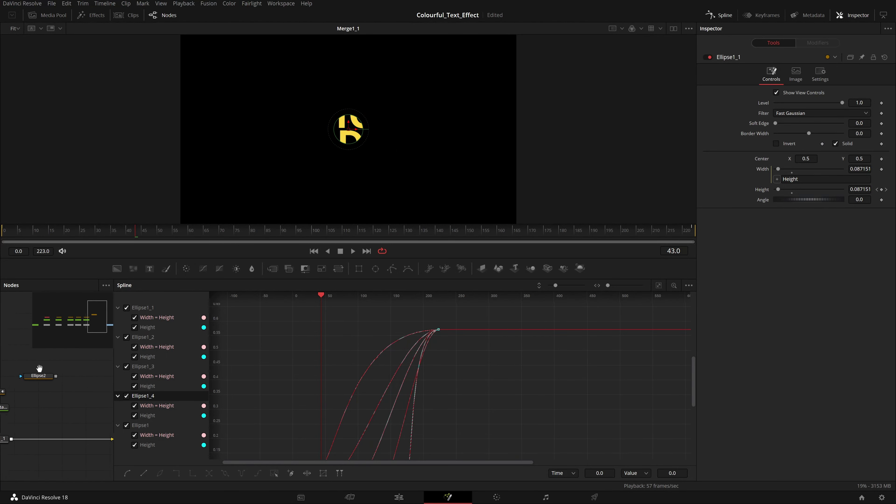
pyautogui.moveTo(92, 394); pyautogui.dragTo(41, 382)
pyautogui.click(70, 432)
pyautogui.click(353, 251)
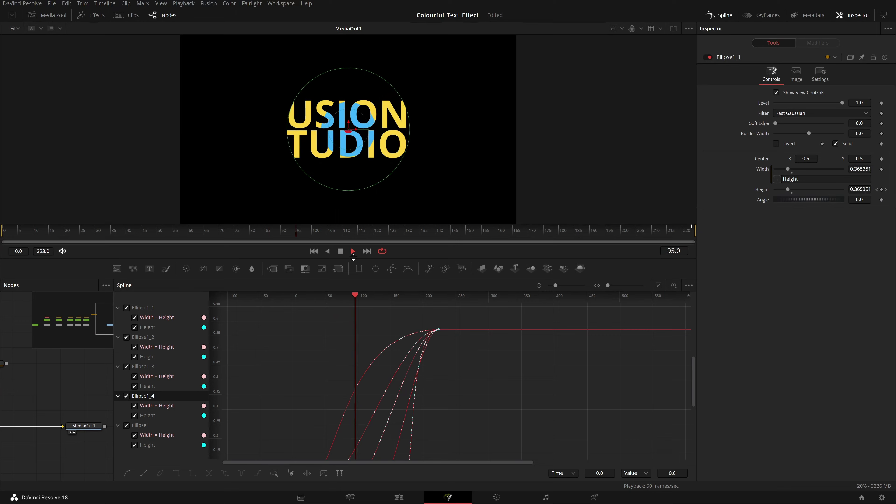
pyautogui.moveTo(352, 258); pyautogui.dragTo(356, 414)
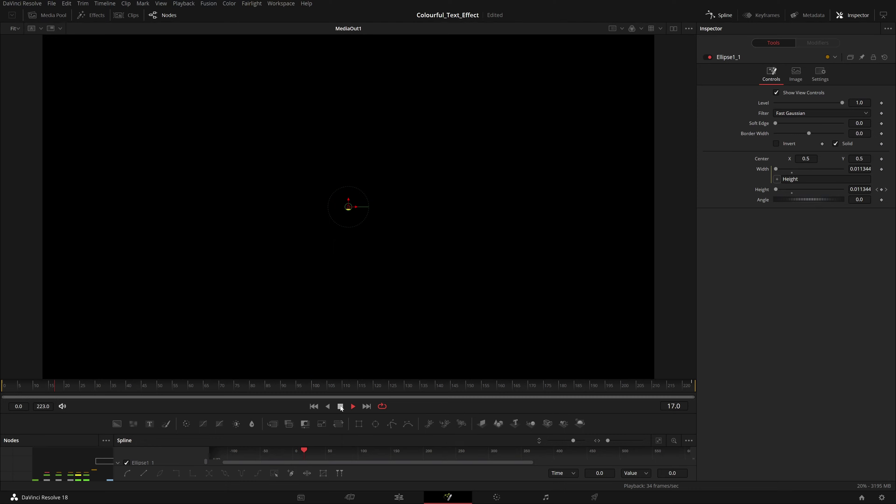
# - Move the Edit page playhead to 01:00:05:48, reopen the second Fusion Composition and close the Spline editor to show the node graph
pyautogui.click(399, 497)
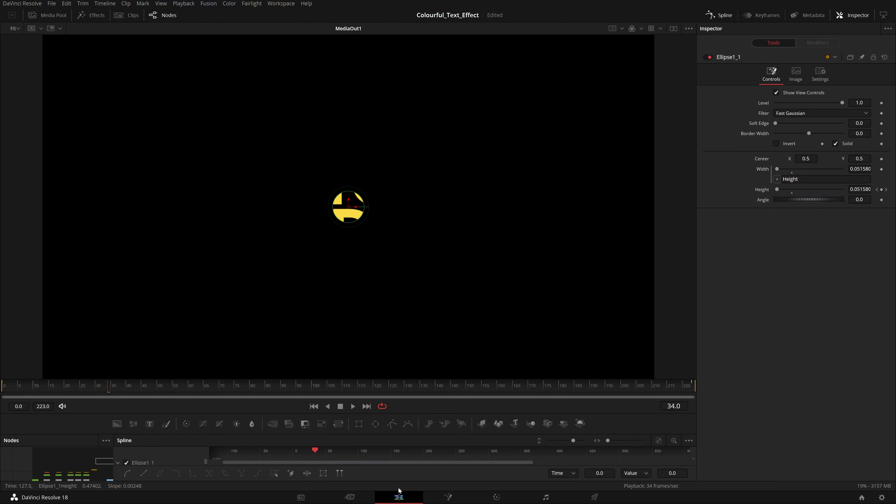
pyautogui.click(424, 306)
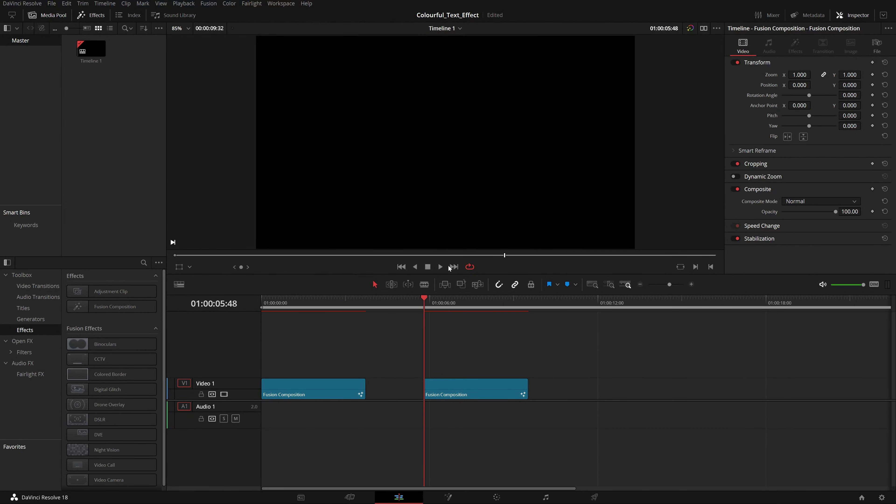
pyautogui.click(449, 497)
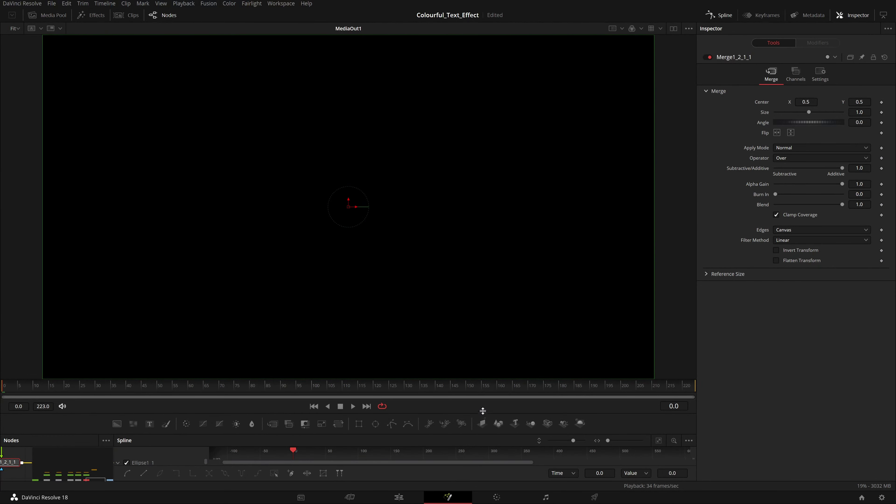
pyautogui.moveTo(482, 433); pyautogui.dragTo(525, 170)
pyautogui.click(710, 17)
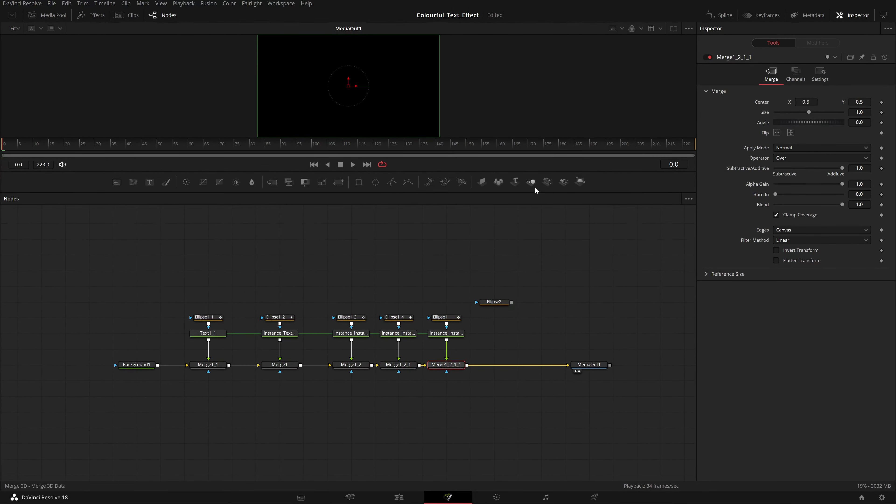
# - Delete the unconnected Ellipse2 node, enlarge the viewer and play the finished animation
pyautogui.moveTo(524, 277); pyautogui.dragTo(537, 213)
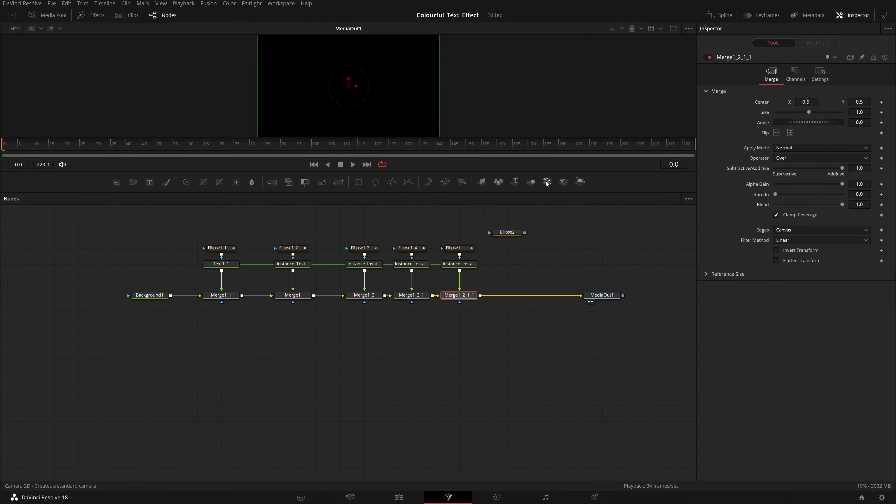
pyautogui.click(515, 236)
pyautogui.press('Delete')
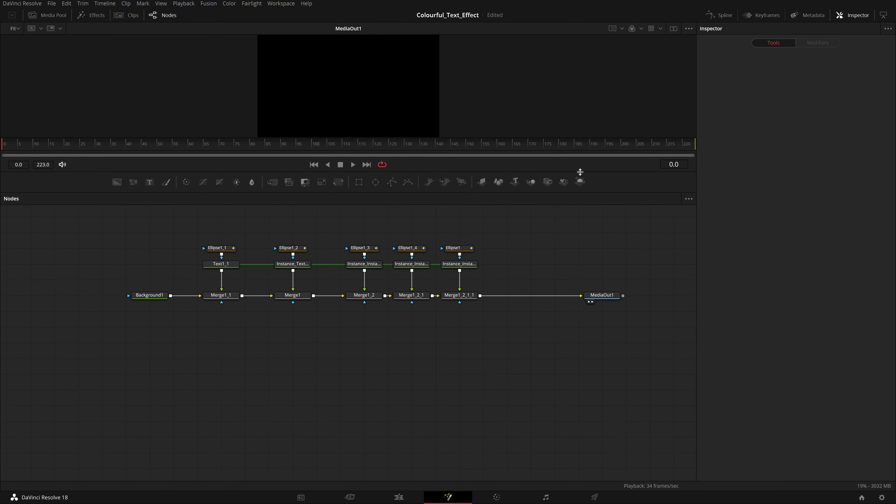
pyautogui.moveTo(580, 172); pyautogui.dragTo(339, 368)
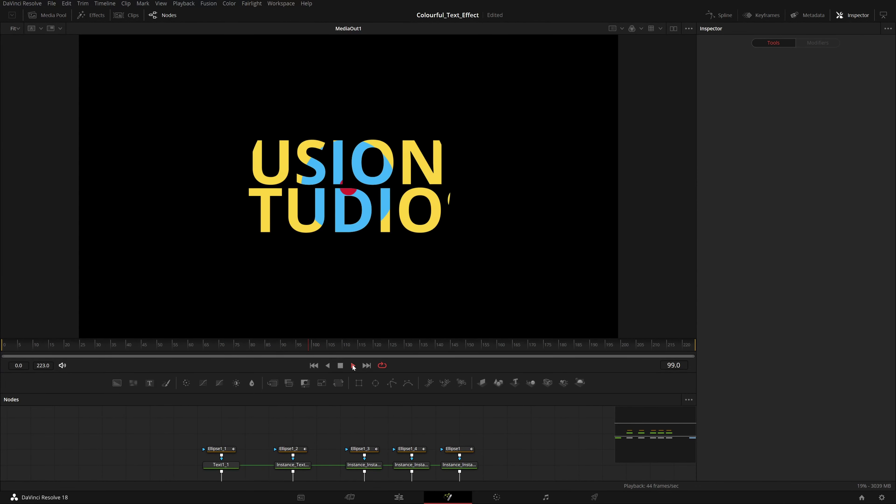